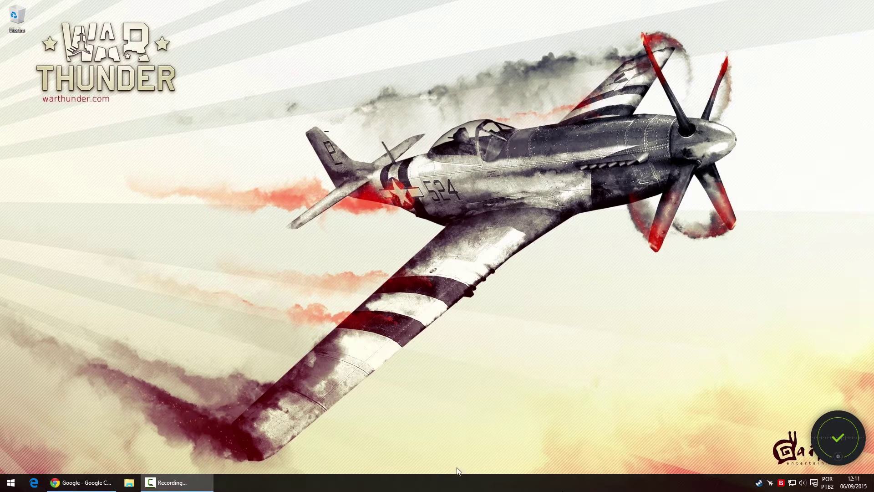
Search Google in Chrome for "msi afterburner" and open the official Afterburner page on MSI.com.
click(86, 482)
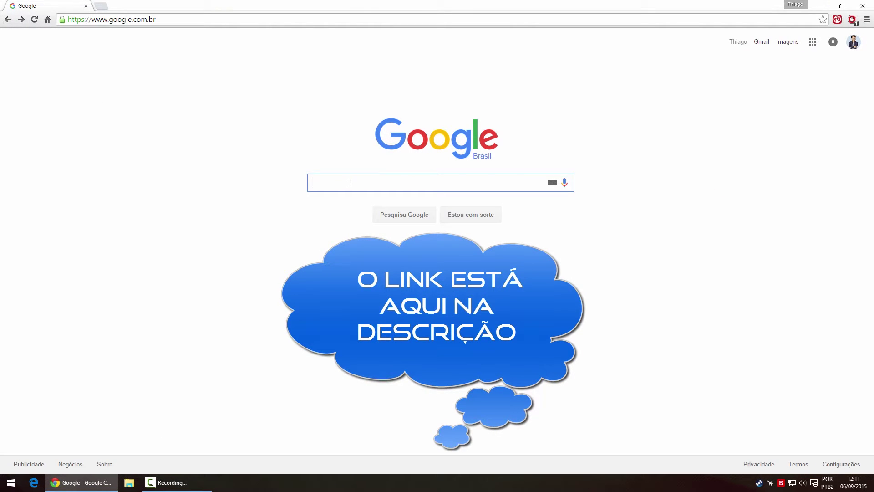
text(msia)
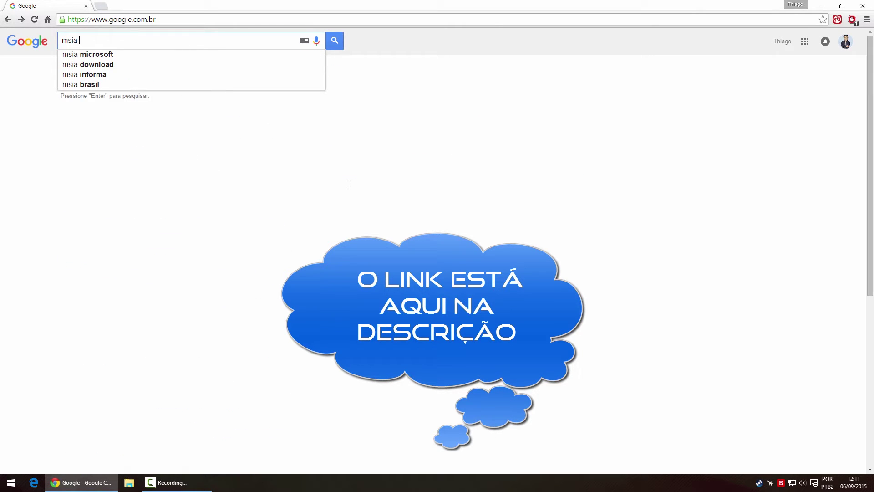
key(BackSpace)
key(BackSpace)
text(af)
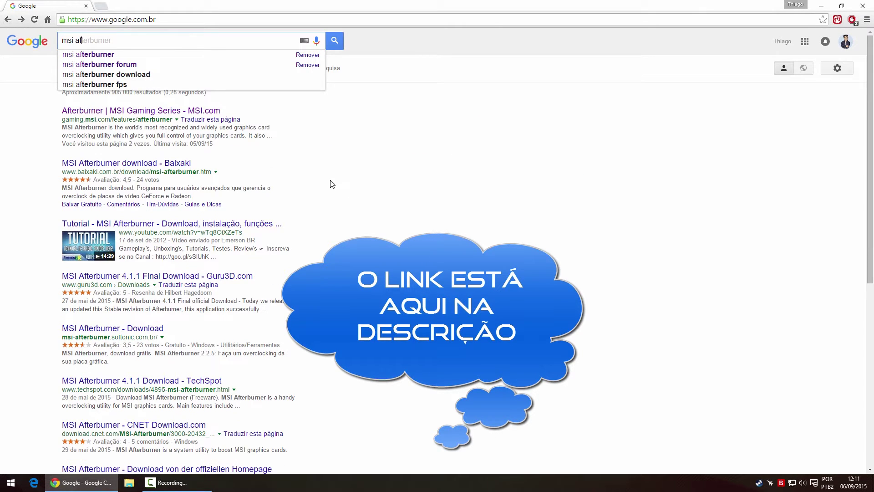
click(128, 58)
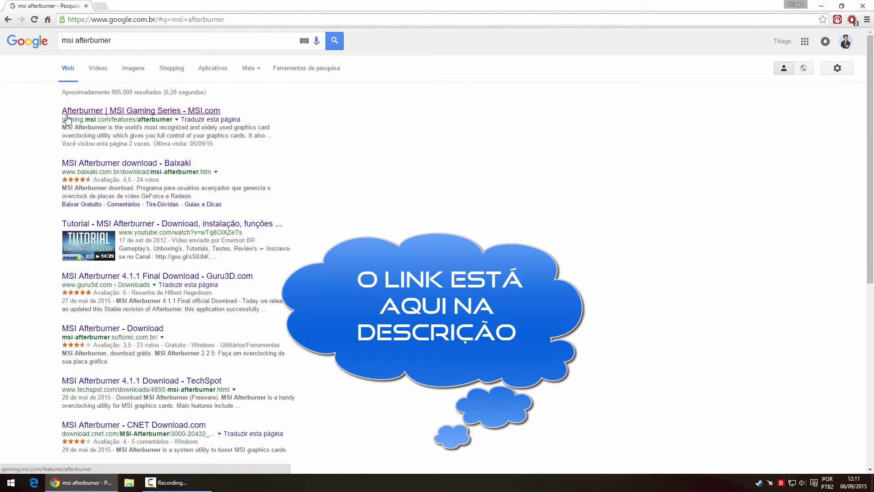
click(150, 113)
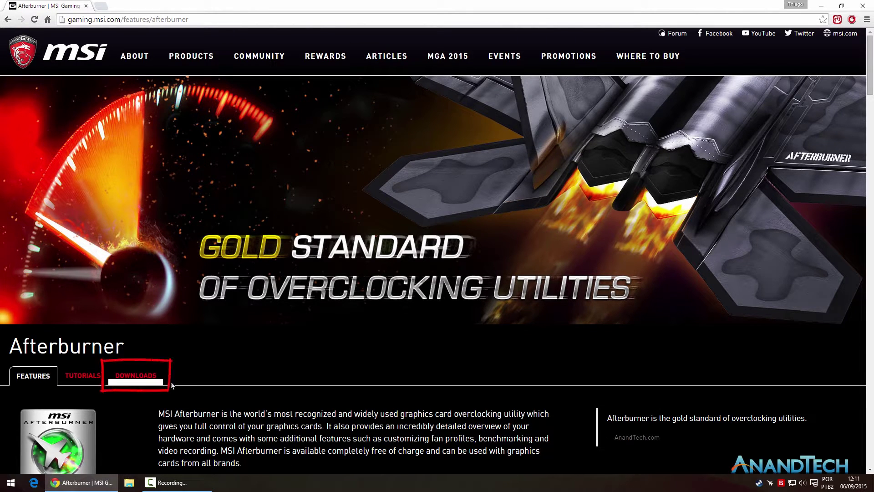
Download MSI Afterburner 4.1.1 from the page's downloads, save MSIAfterburnerSetup.zip to the desktop, and minimize the browser.
click(155, 379)
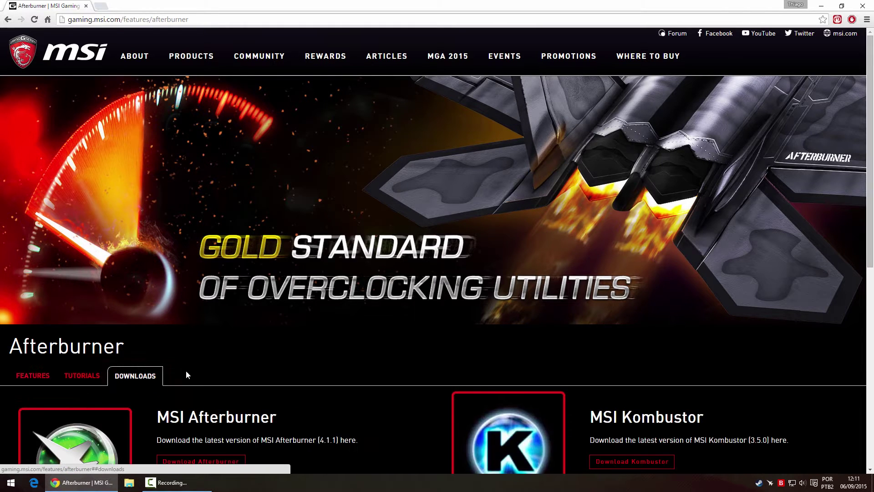
scroll(186, 375, down, 3)
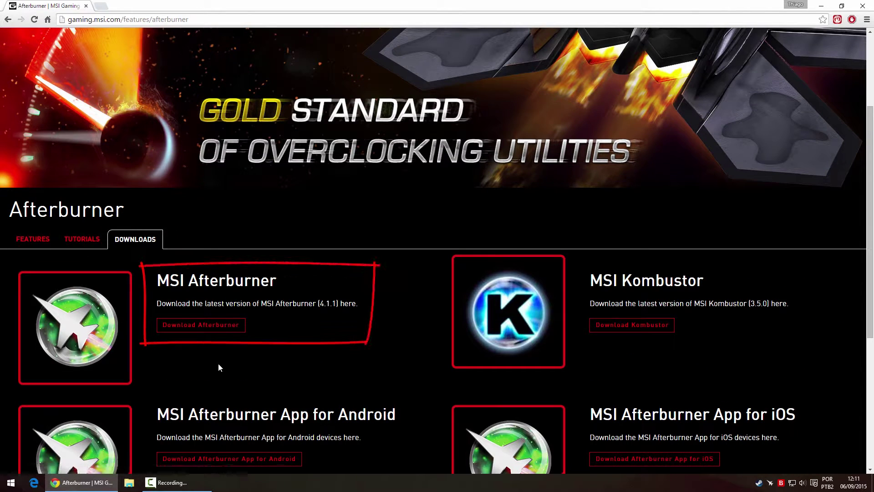
click(223, 325)
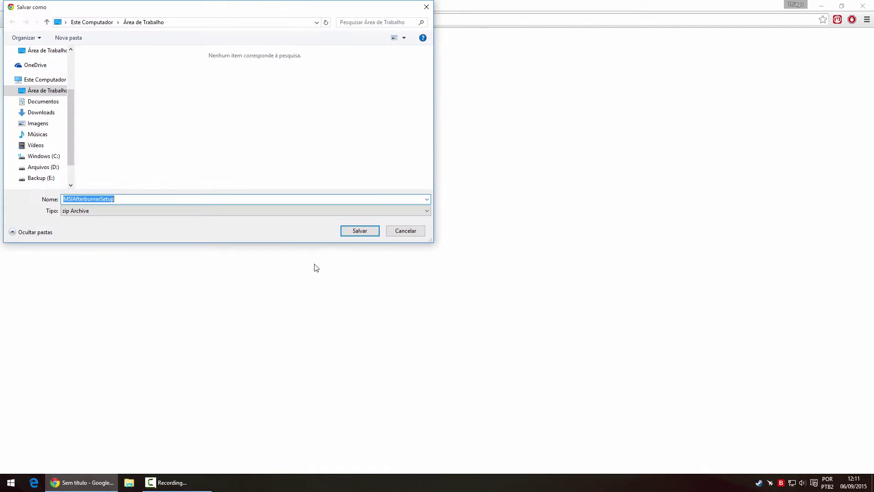
click(351, 233)
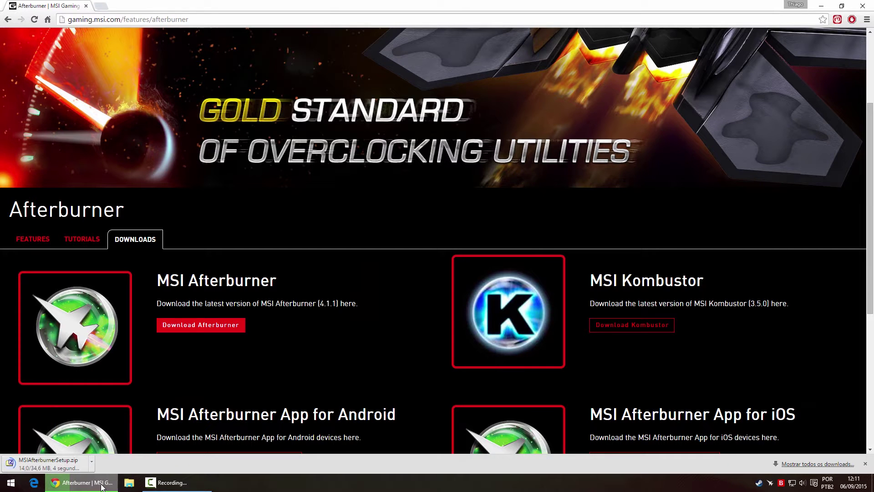
click(102, 482)
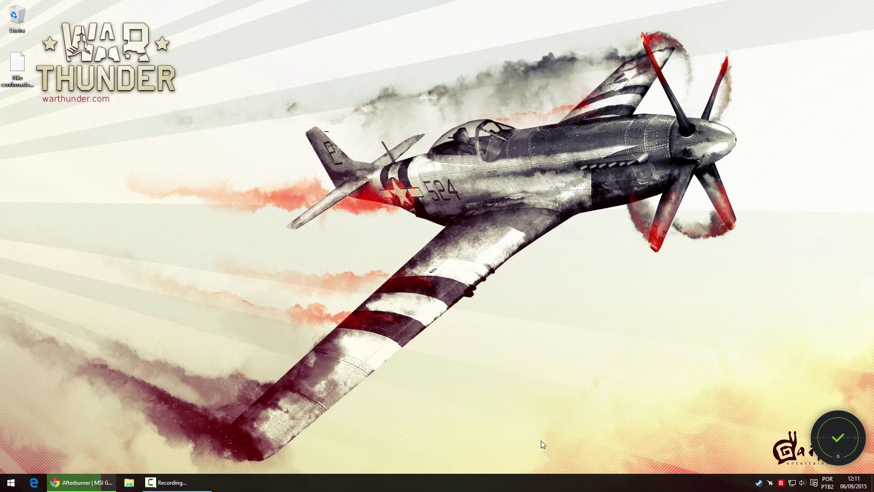
Open MSI Afterburner's properties and examine the general options for starting with Windows and starting minimized.
click(769, 485)
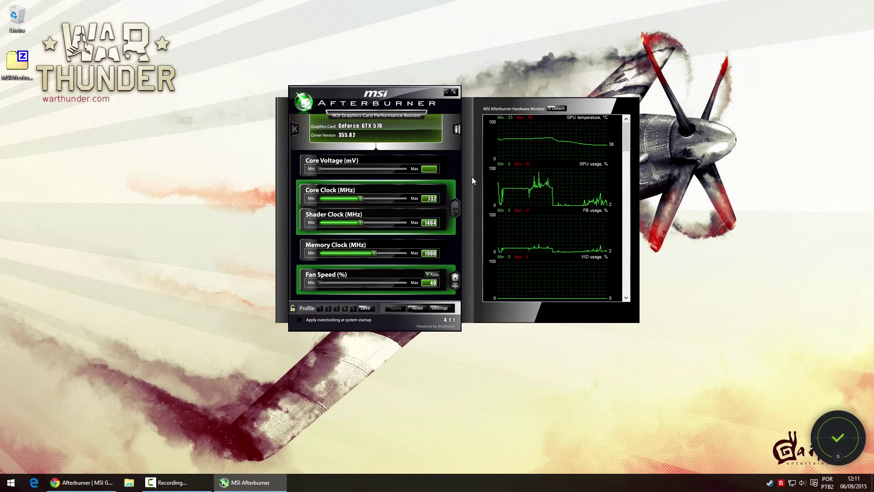
drag(471, 171, 464, 172)
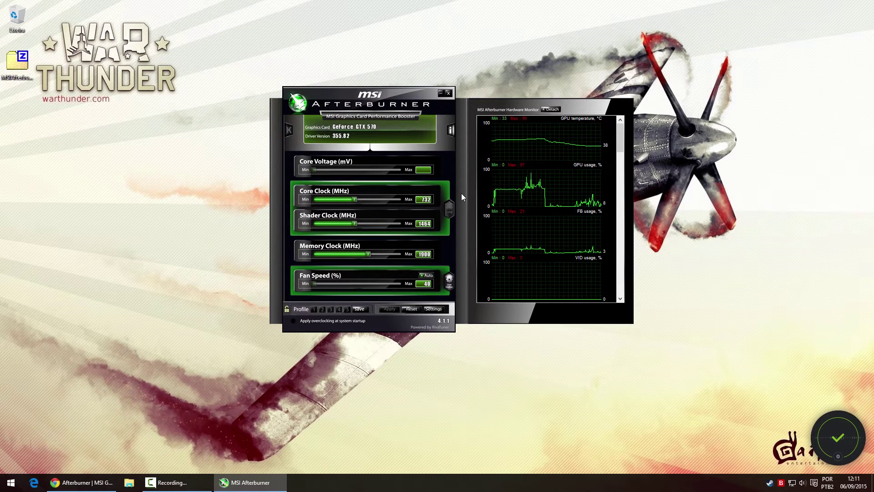
click(441, 311)
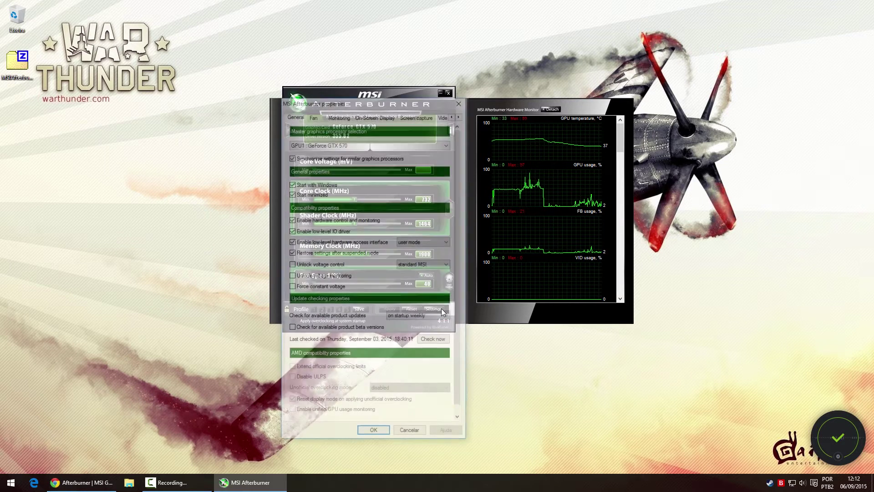
drag(404, 101, 444, 92)
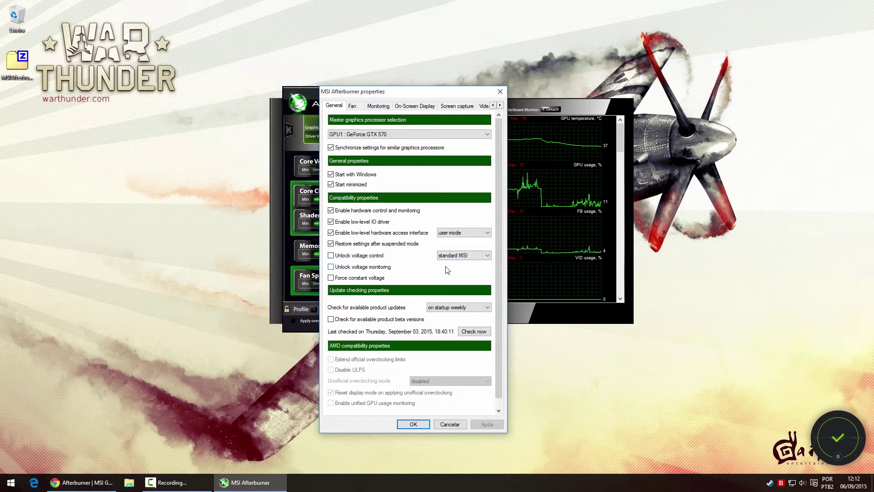
mouse_move(446, 269)
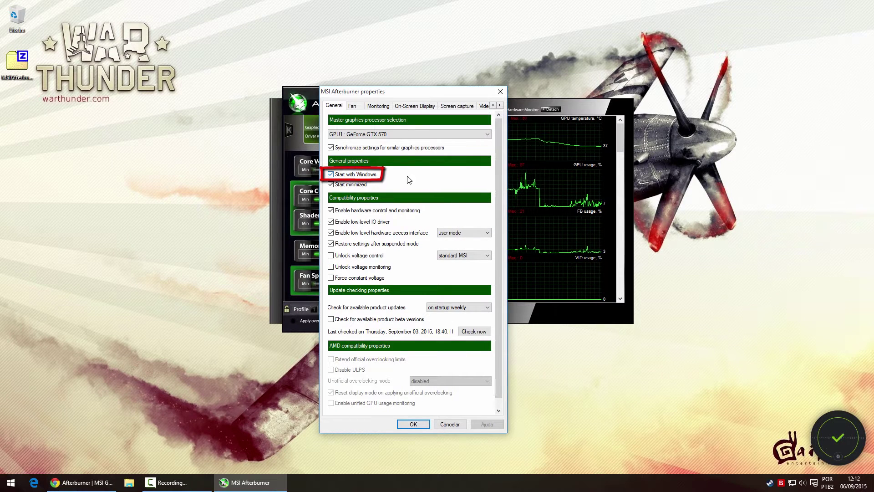
mouse_move(376, 176)
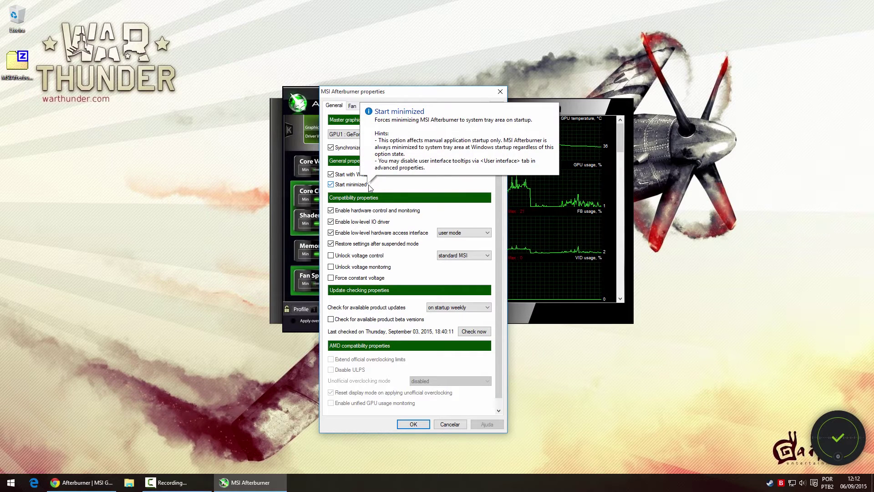
Switch the user-defined software automatic fan control off and on again, and examine the fan speed curve.
click(352, 107)
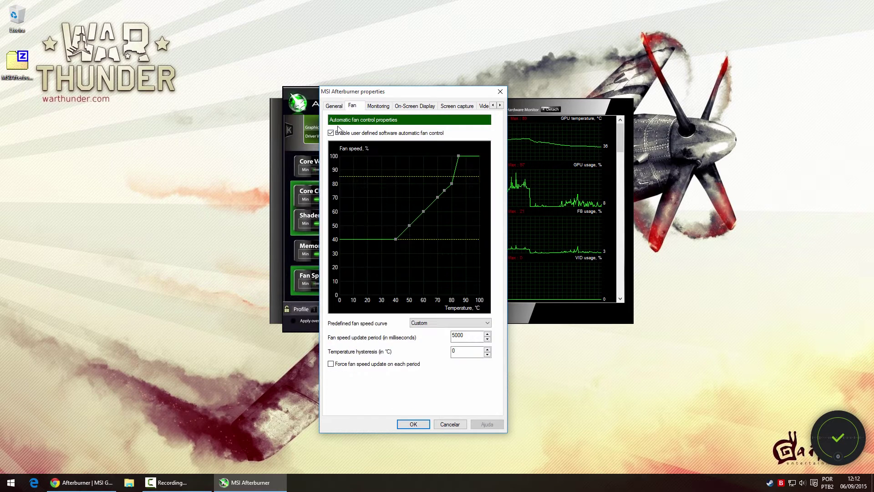
click(334, 133)
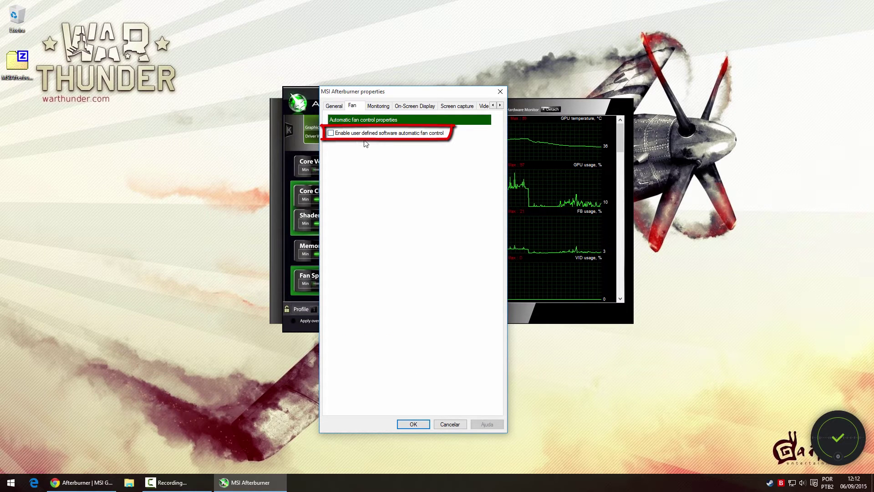
click(337, 134)
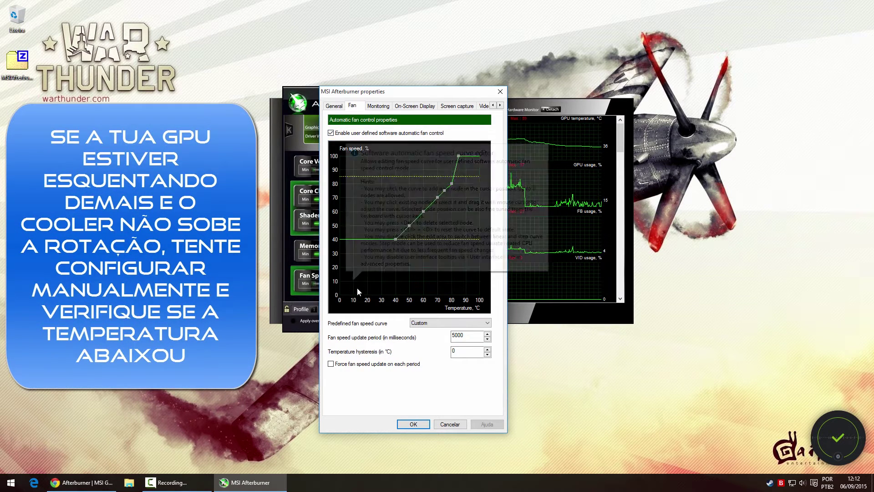
mouse_move(396, 298)
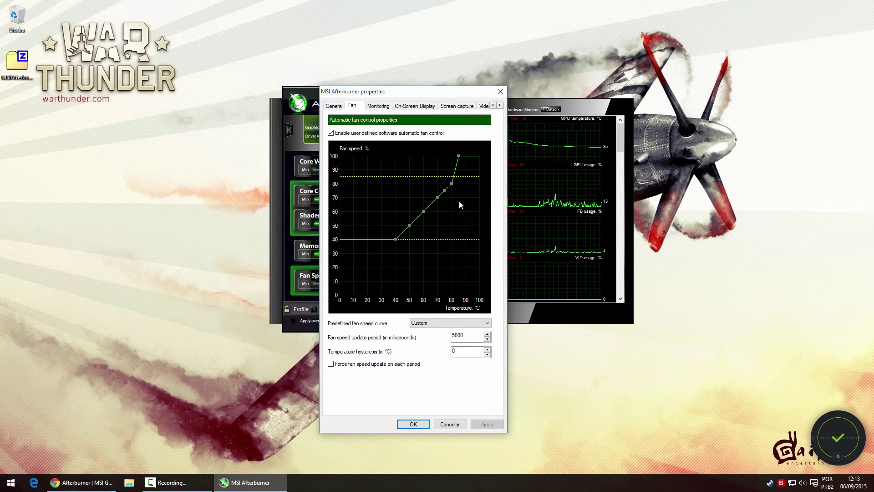
Examine the hardware monitoring graph list and the screen capture settings, including the choice of target folder for screenshots.
click(371, 107)
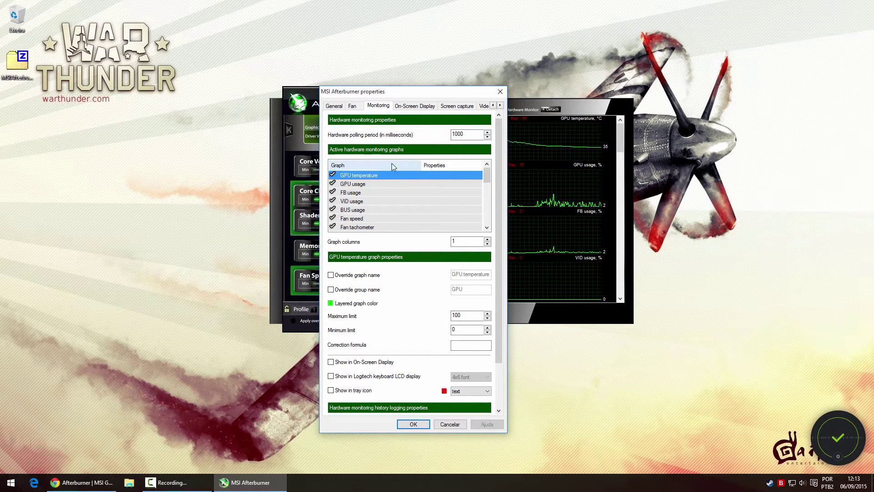
mouse_move(390, 175)
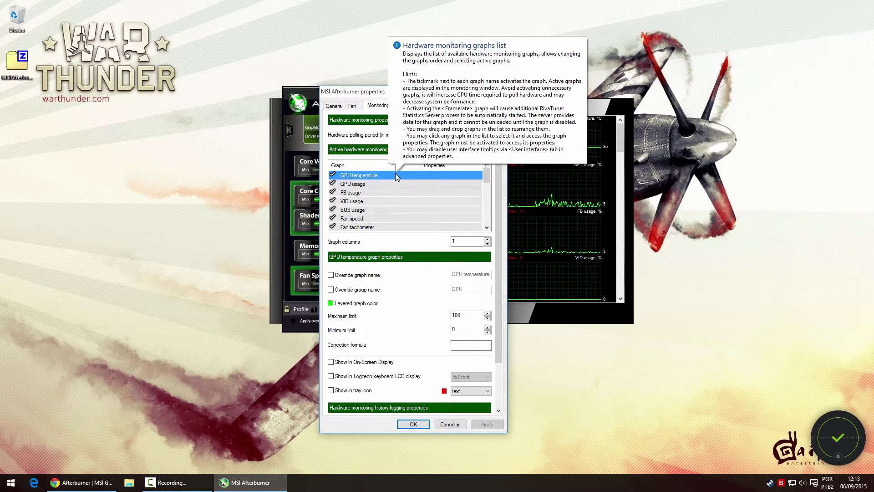
click(457, 107)
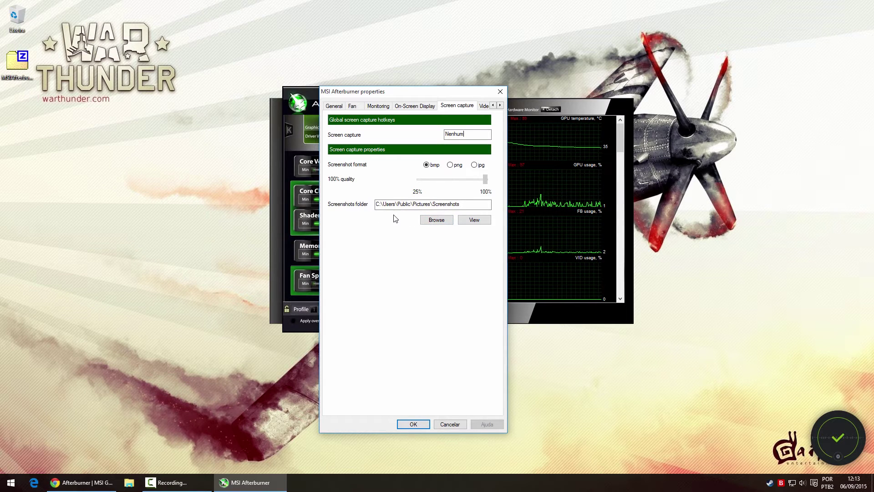
click(437, 221)
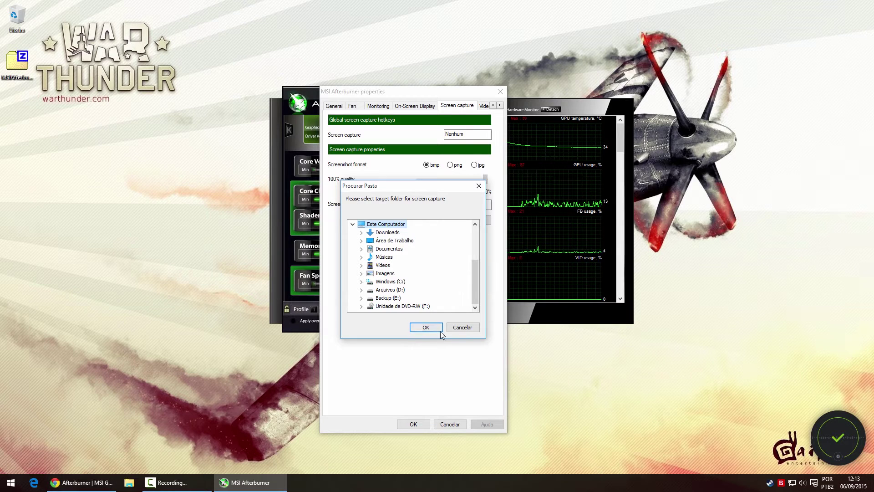
click(461, 329)
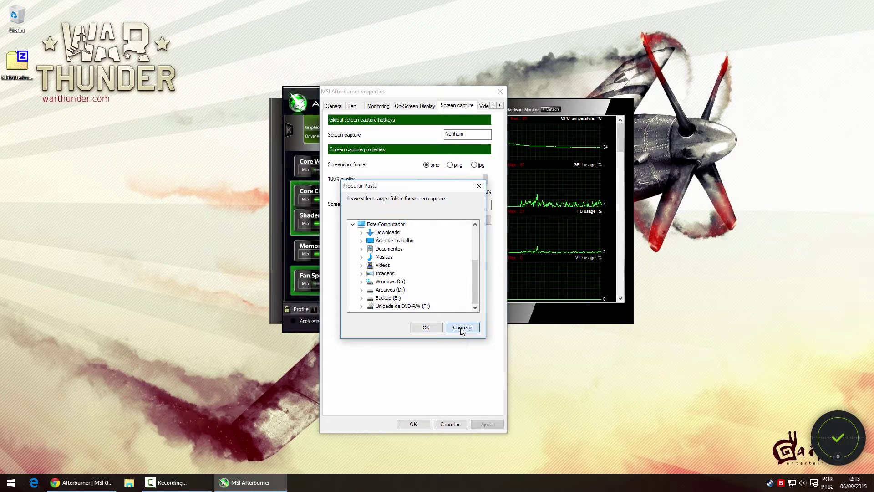
Examine the video capture settings, including frame size choices and target folder selection, and the profile hotkey settings.
click(500, 105)
click(482, 108)
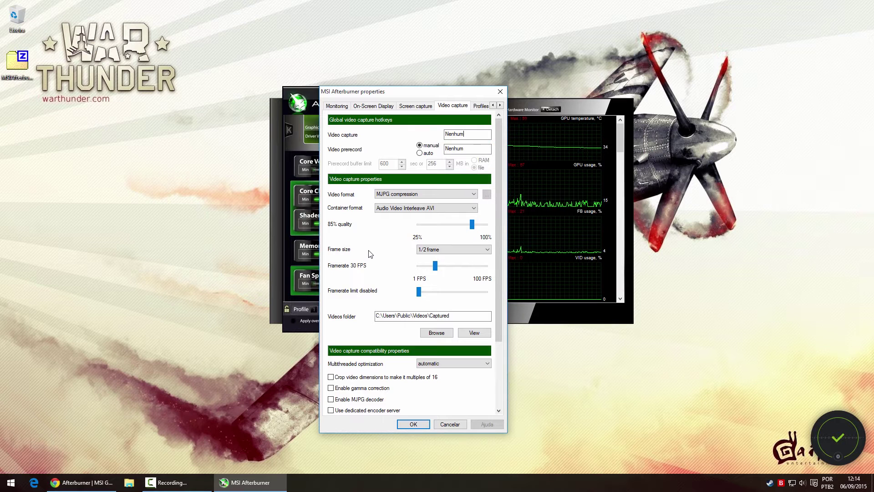
click(428, 250)
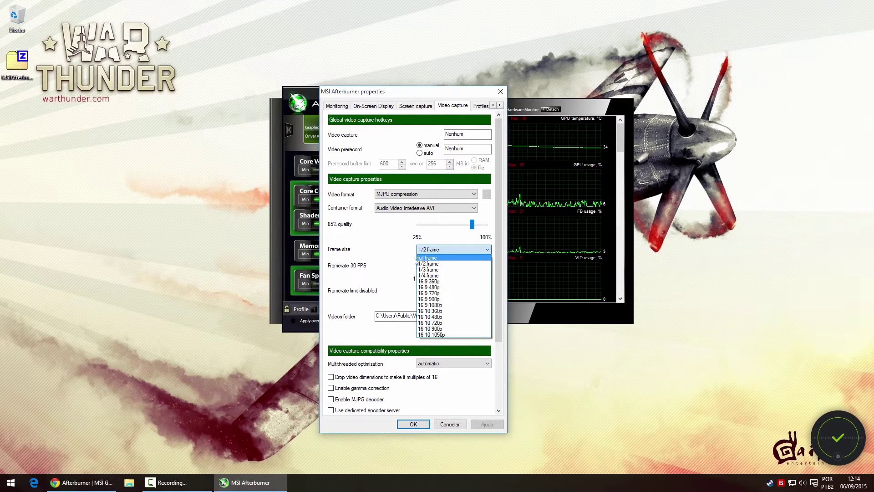
click(394, 251)
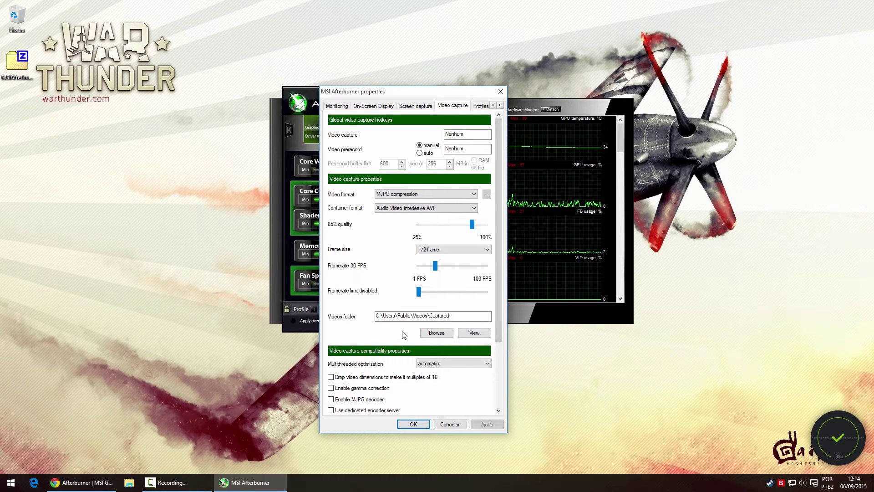
click(436, 334)
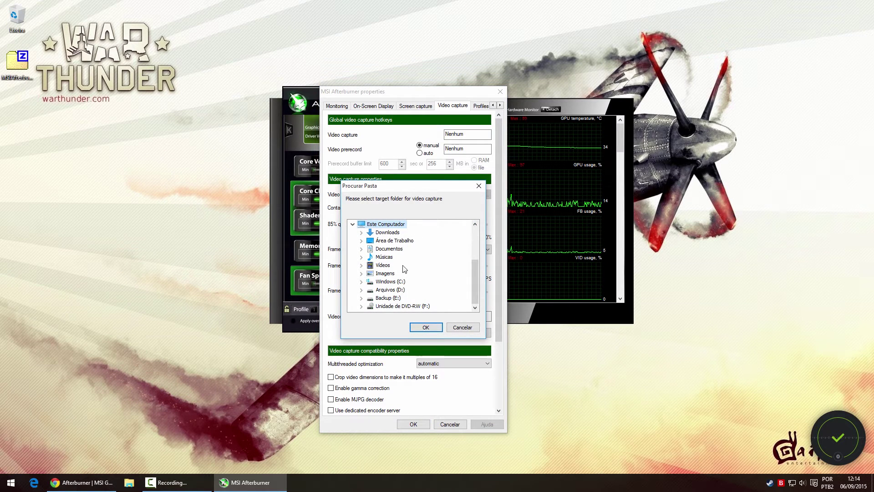
click(462, 328)
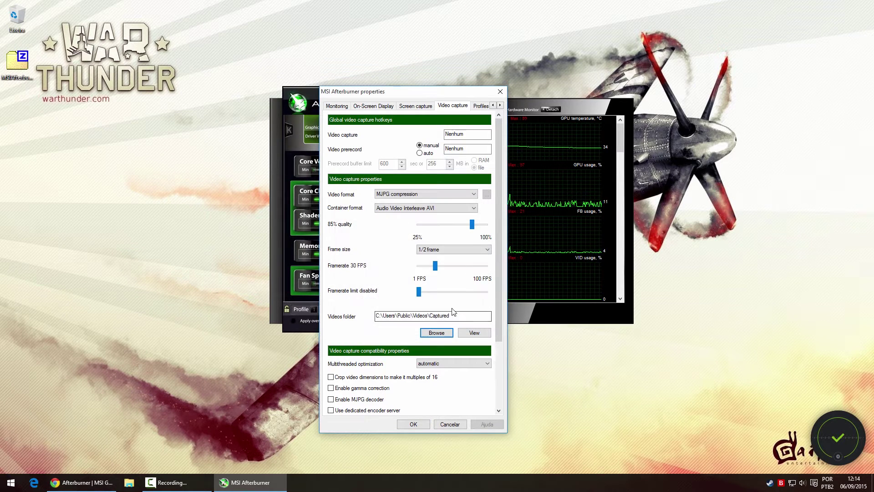
click(486, 106)
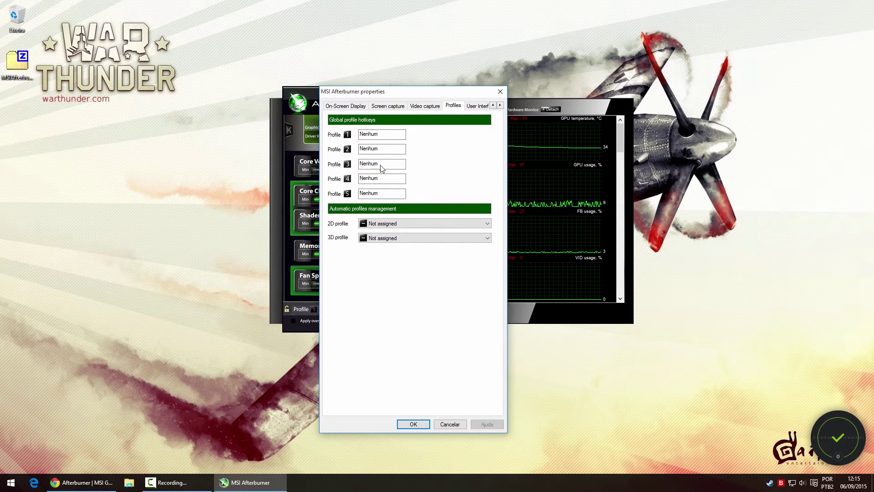
Set the user interface skin to "MSI Gaming Afterburner skin by Drerex Design", apply it and minimize the Afterburner window.
click(483, 105)
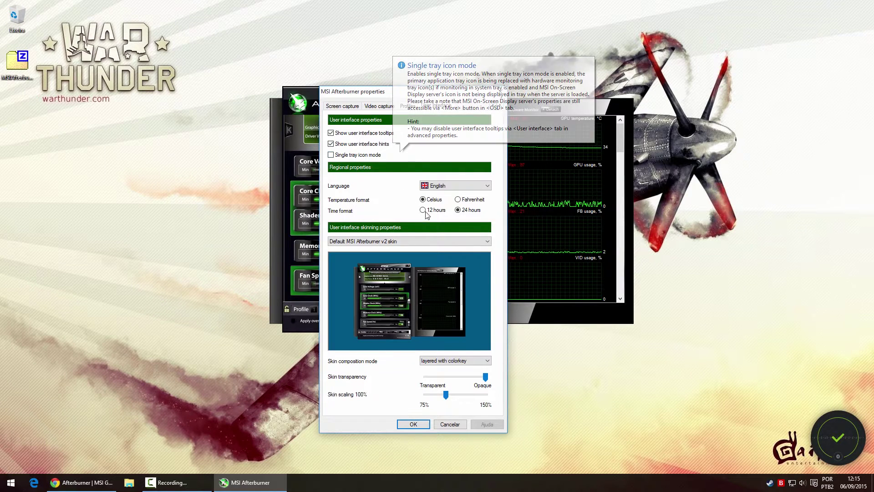
click(486, 242)
click(486, 242)
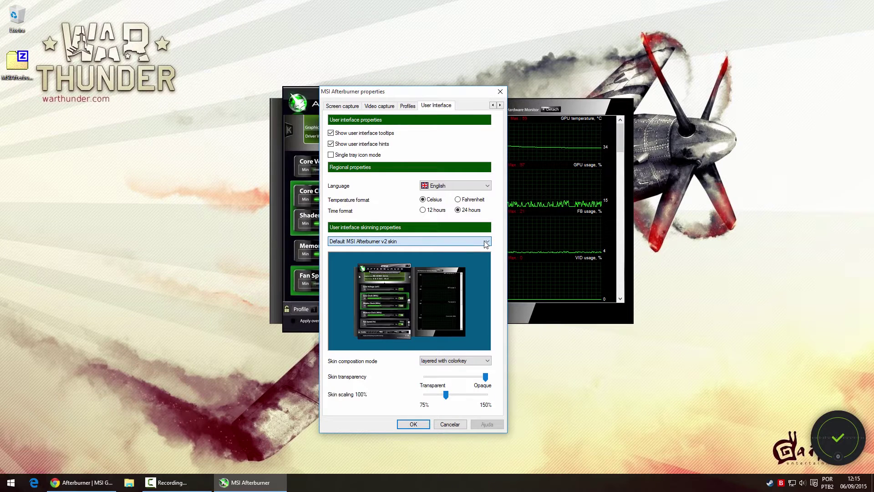
key(Down)
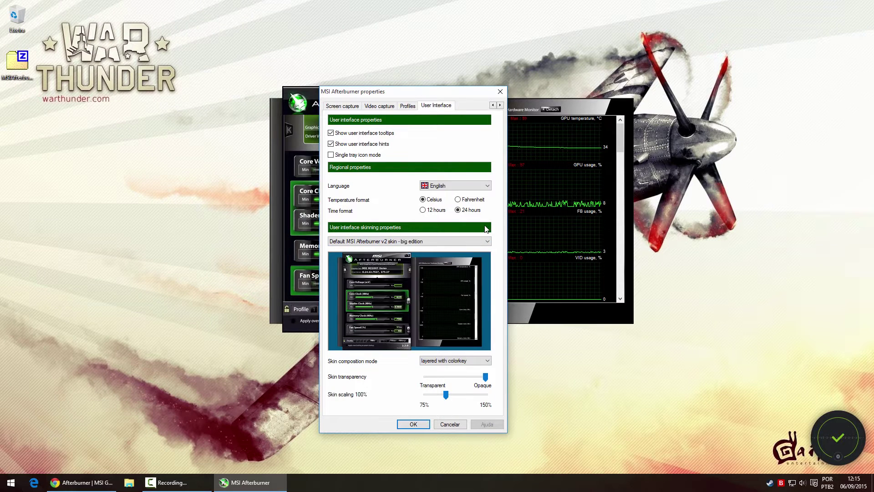
key(Down)
key(Down)
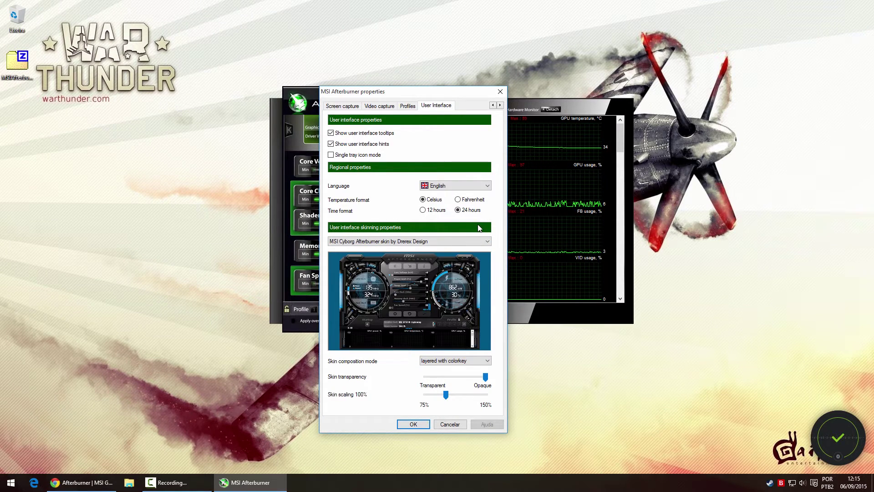
key(Down)
key(Down)
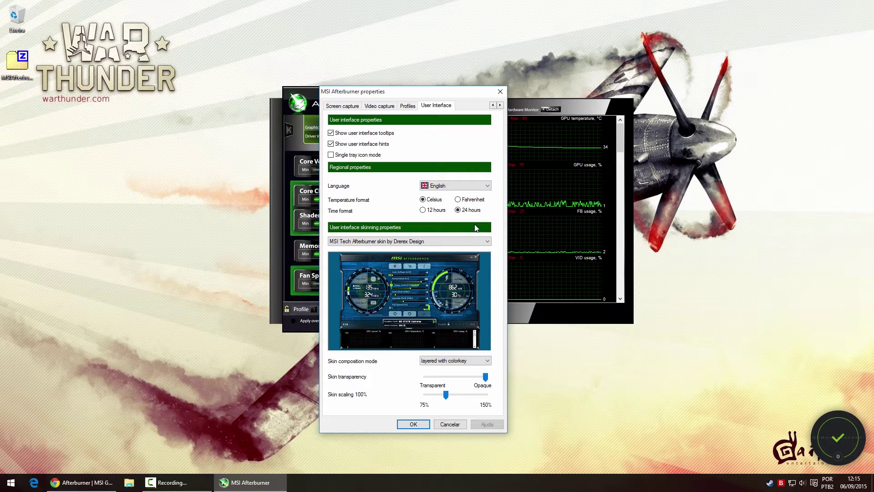
key(Down)
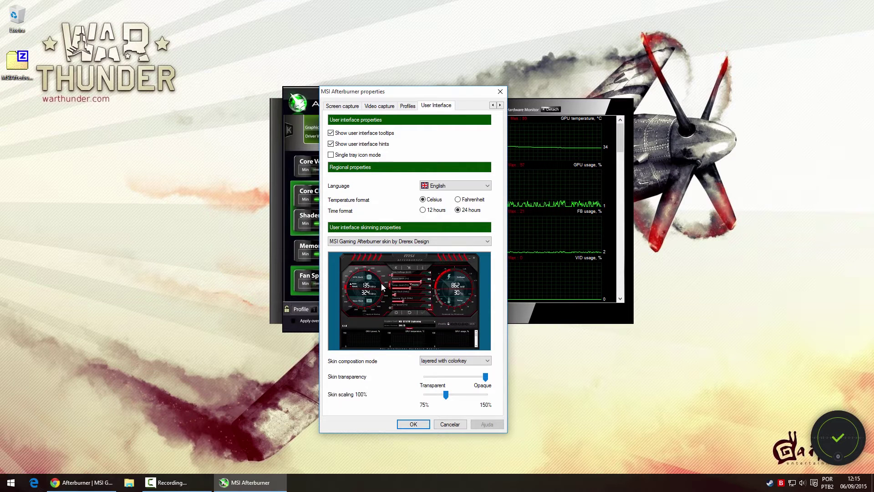
click(406, 424)
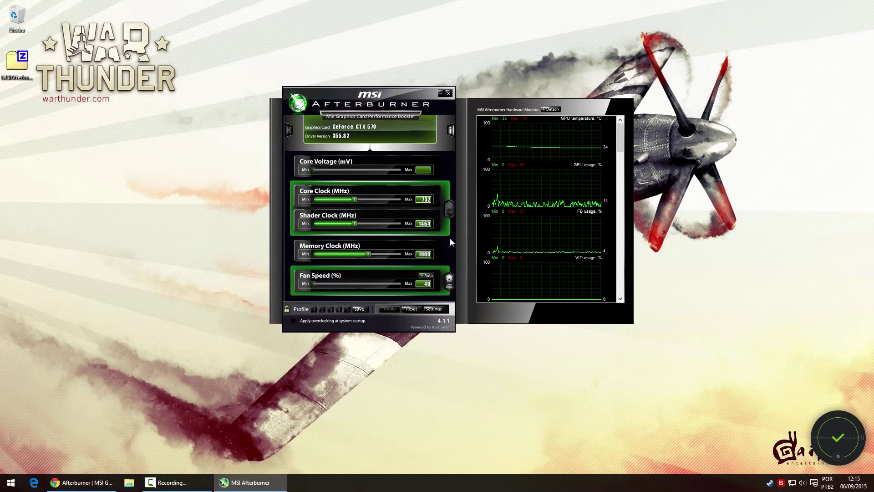
drag(500, 96, 485, 98)
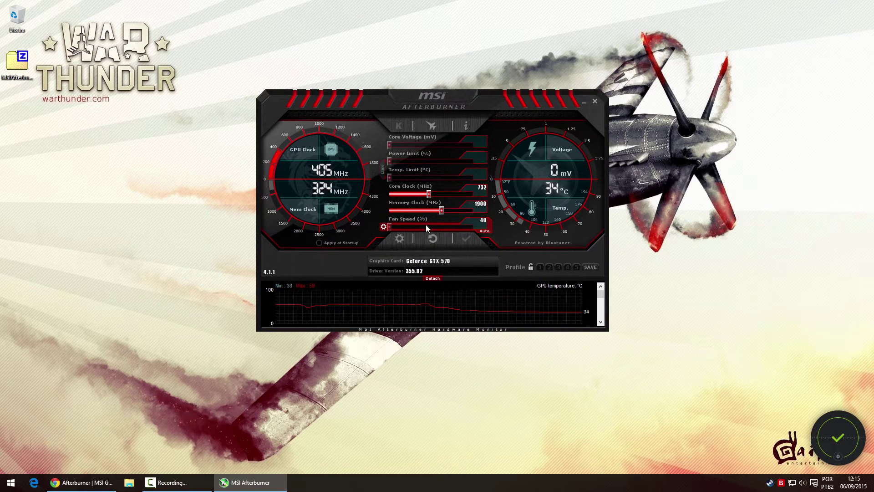
click(584, 102)
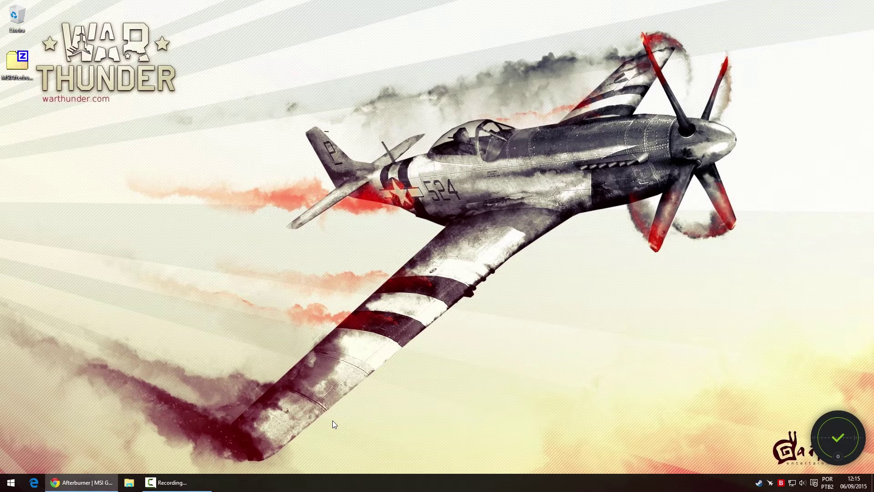
Run RivaTuner Statistics Server as administrator and open its settings window.
click(12, 482)
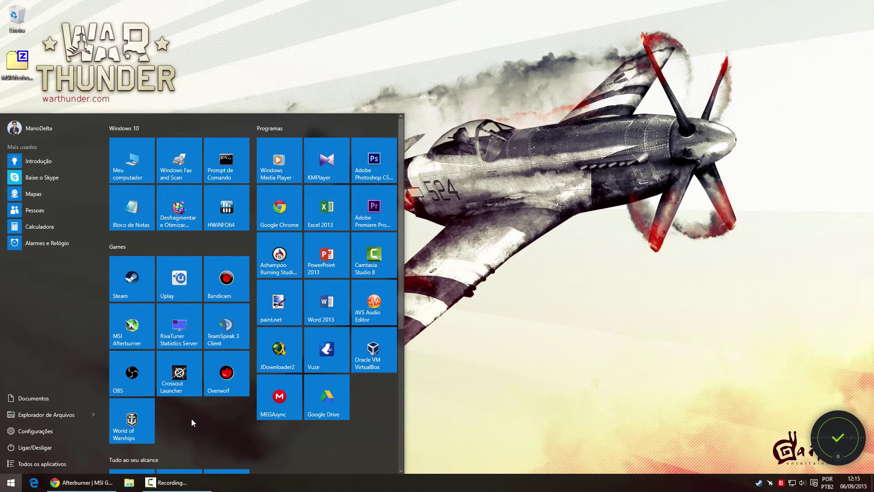
right_click(180, 331)
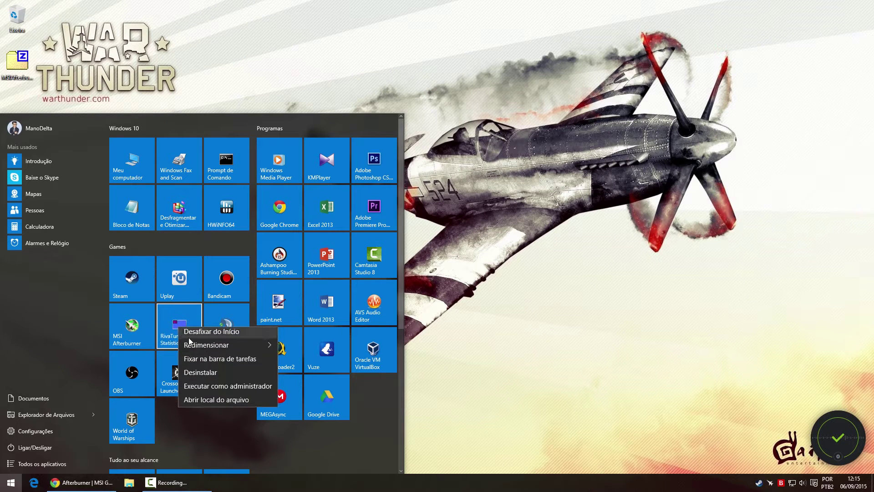
click(197, 386)
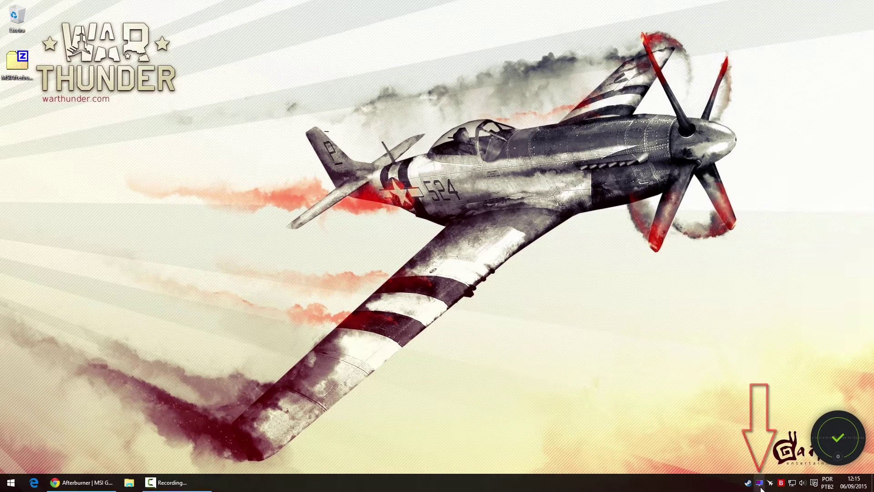
click(759, 482)
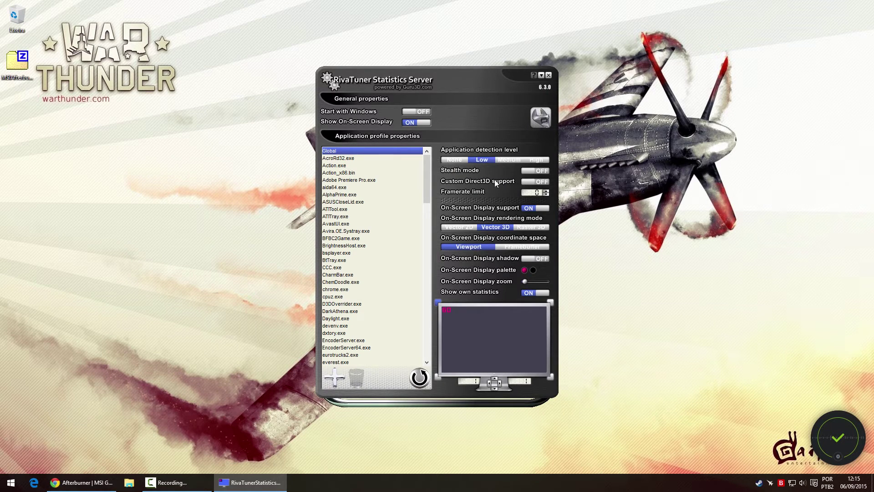
Turn off Show own statistics in the Global profile and minimize RivaTuner Statistics Server.
click(532, 292)
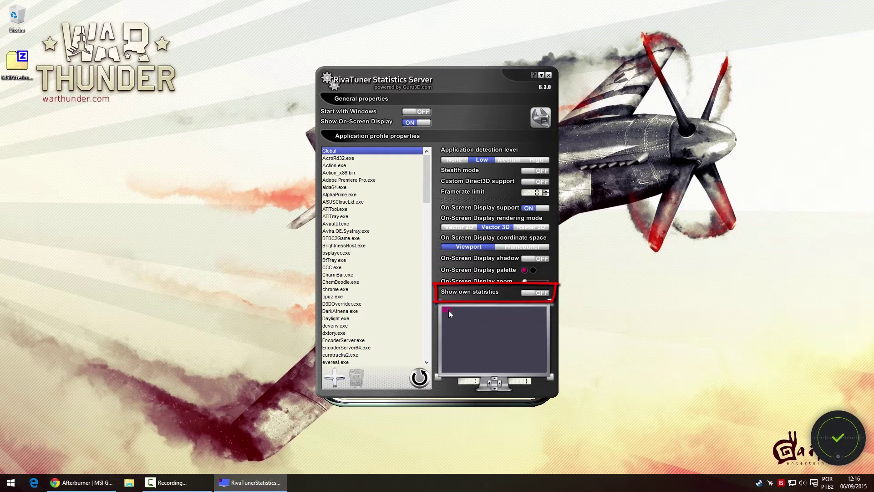
mouse_move(444, 313)
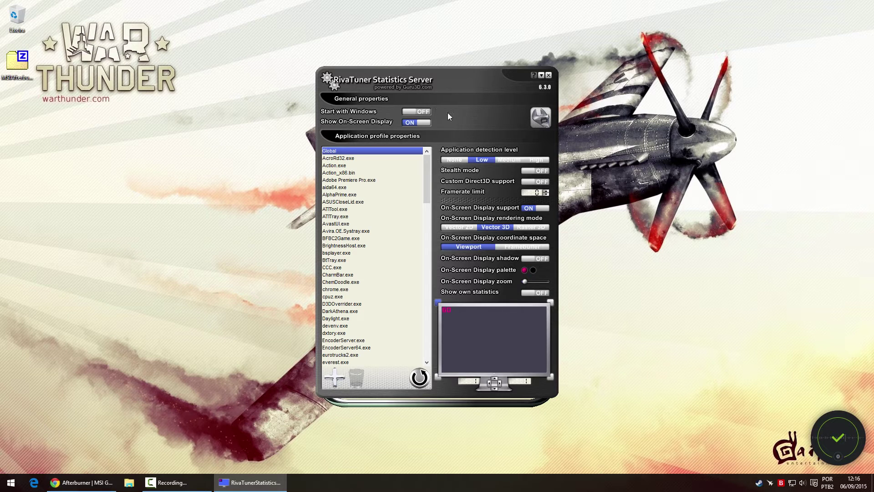
click(541, 75)
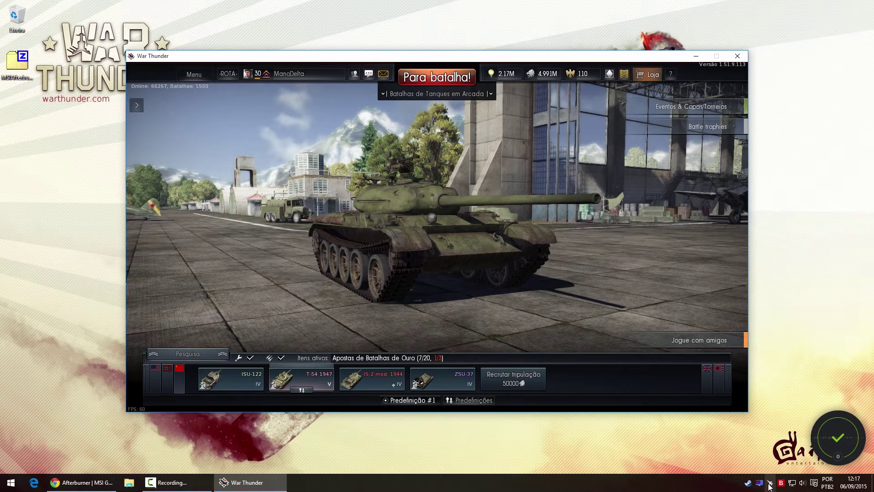
Reopen RivaTuner Statistics Server over War Thunder, turn on Show own statistics and try each display corner, ending at the upper-left.
click(759, 482)
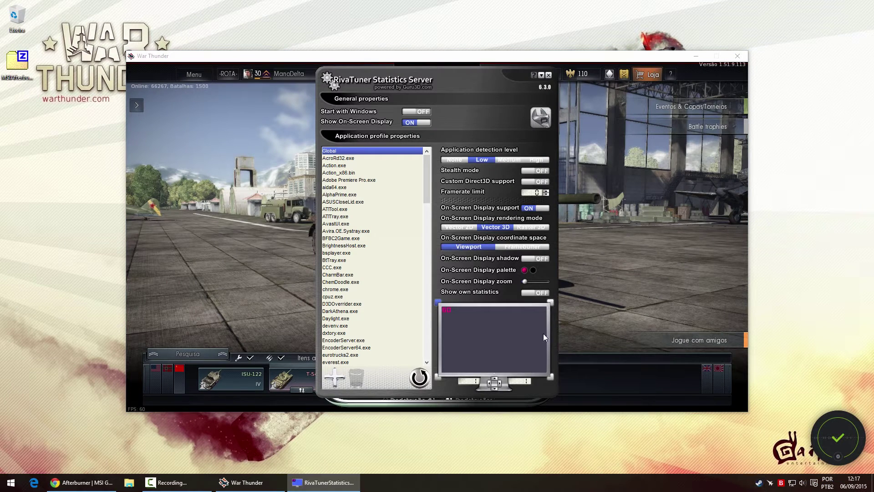
click(523, 295)
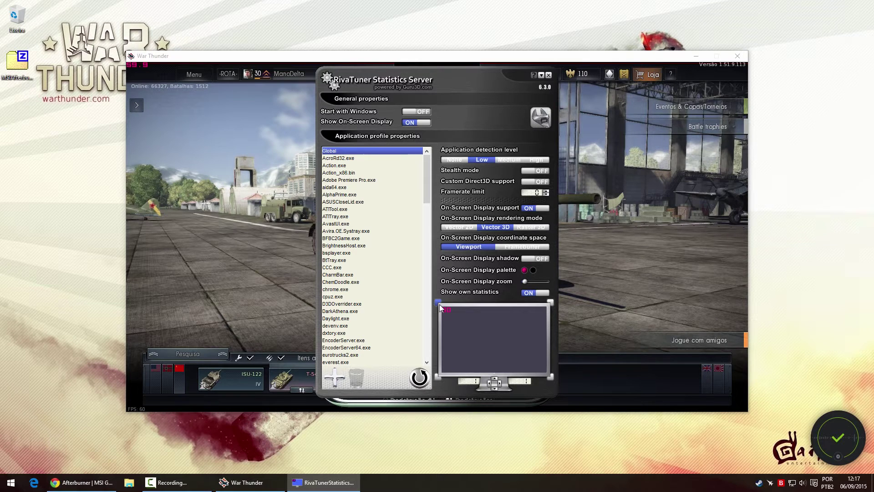
click(550, 301)
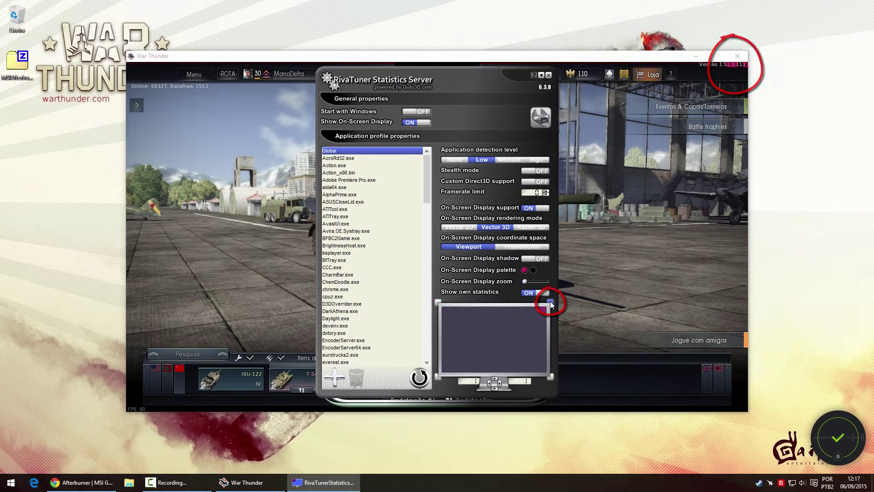
click(551, 375)
click(438, 375)
click(438, 301)
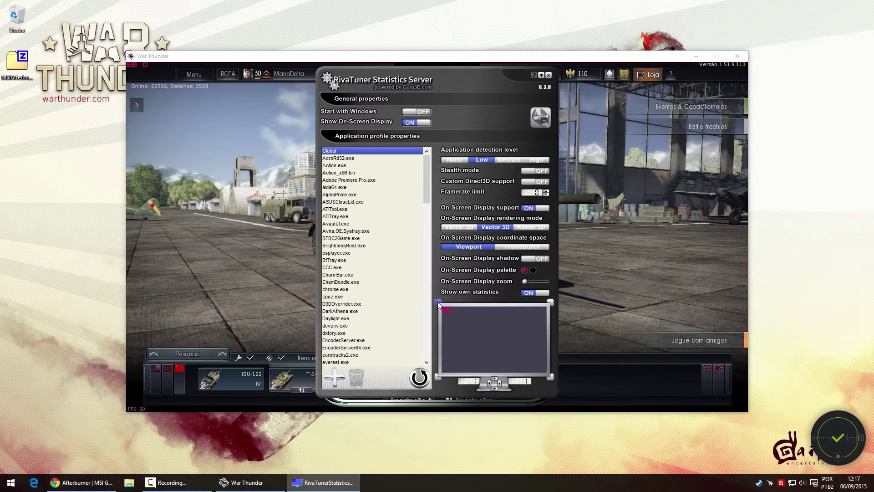
Try green, red and blue as the on-screen display text colour.
click(524, 270)
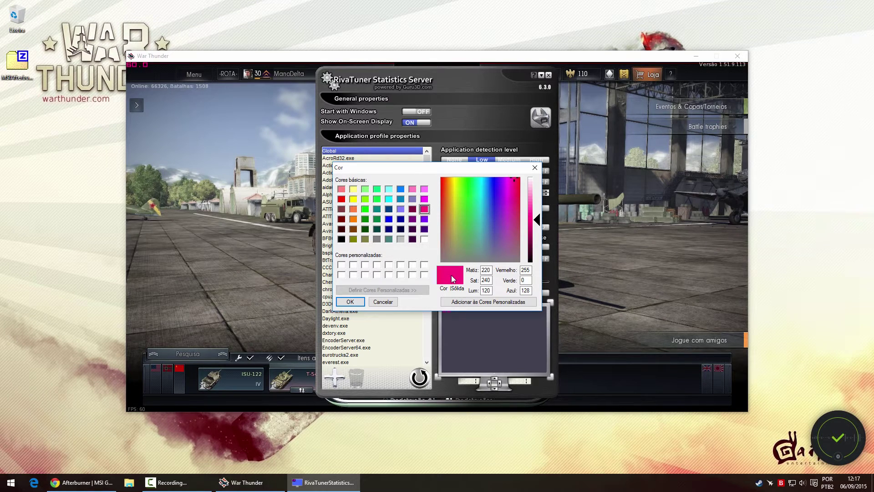
click(365, 209)
click(350, 302)
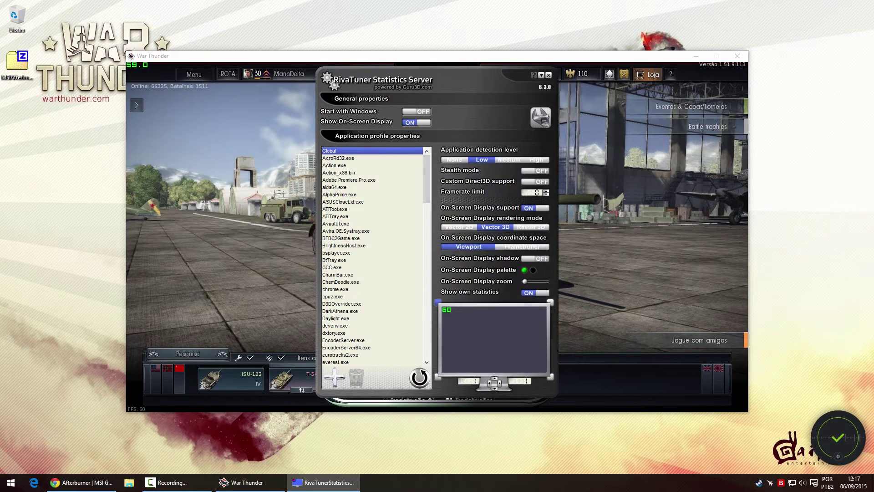
click(342, 200)
click(354, 301)
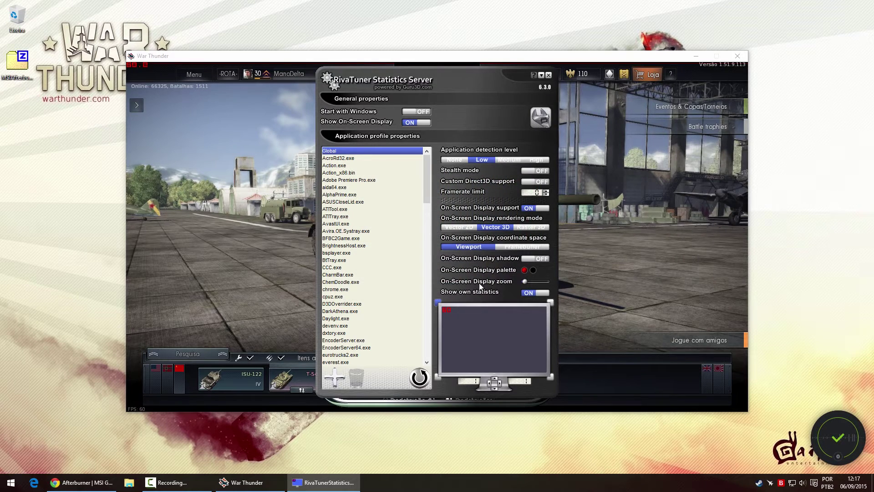
click(524, 270)
click(389, 219)
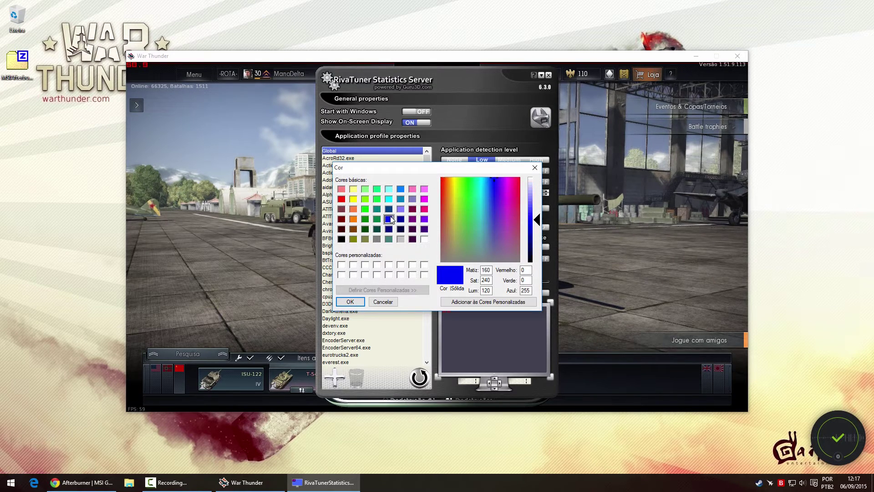
click(363, 301)
Set the on-screen display text colour to bright green.
click(524, 270)
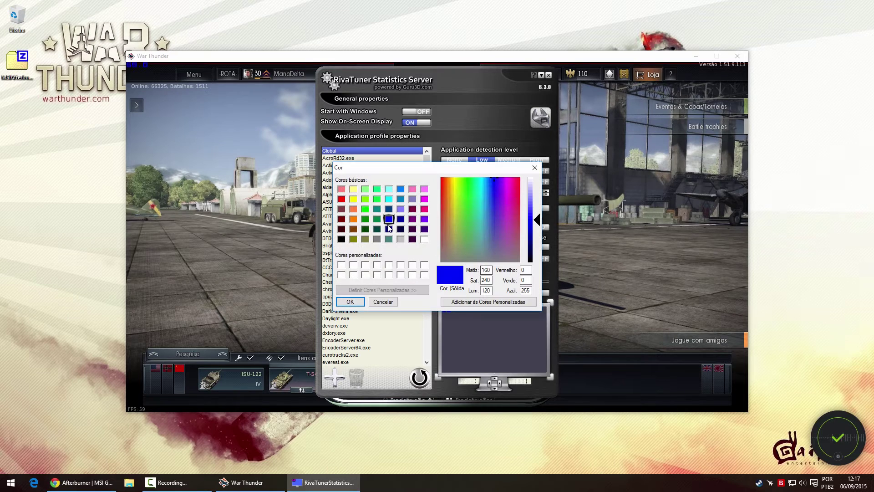
click(365, 207)
click(354, 302)
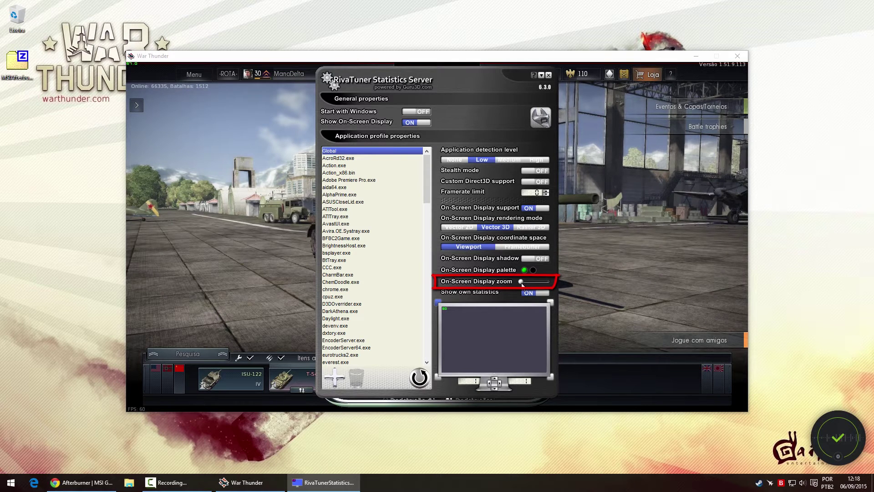
Slightly enlarge the on-screen display zoom and switch the rendering mode to Raster 3D.
drag(526, 283, 529, 284)
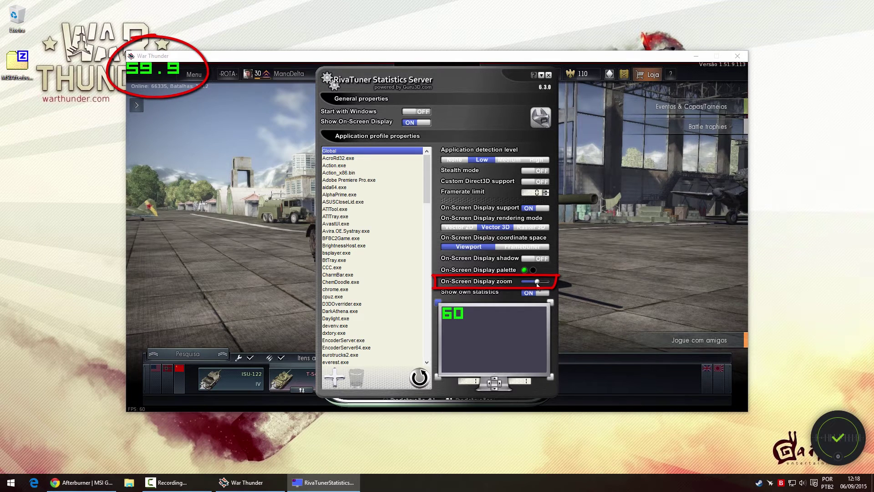
drag(535, 284, 532, 284)
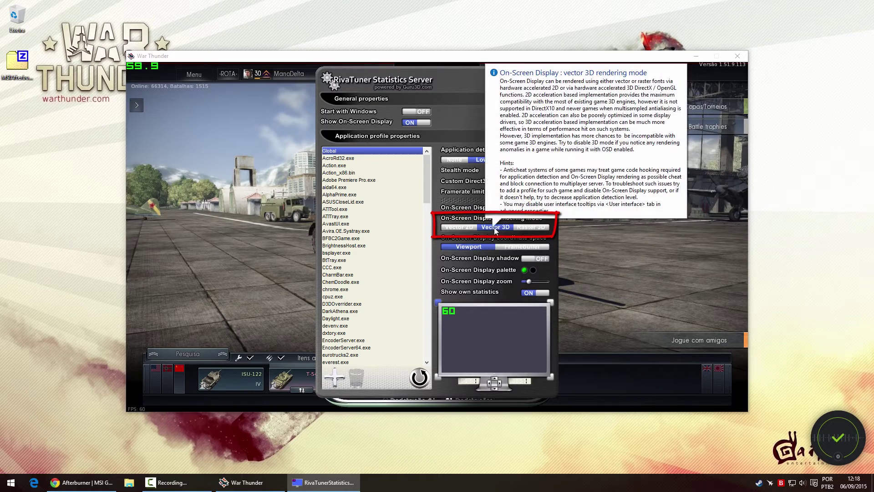
click(536, 228)
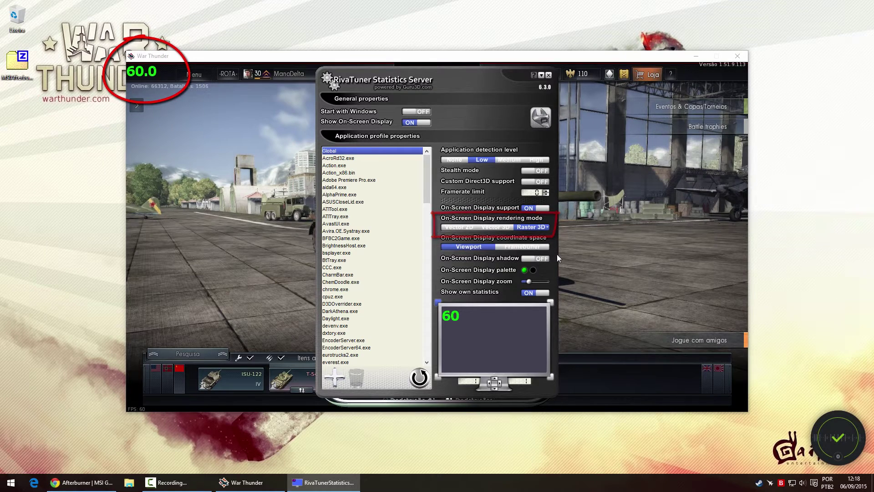
Try the Tekton Pro and Tempus Sans ITC fonts for the Raster 3D on-screen display.
click(547, 227)
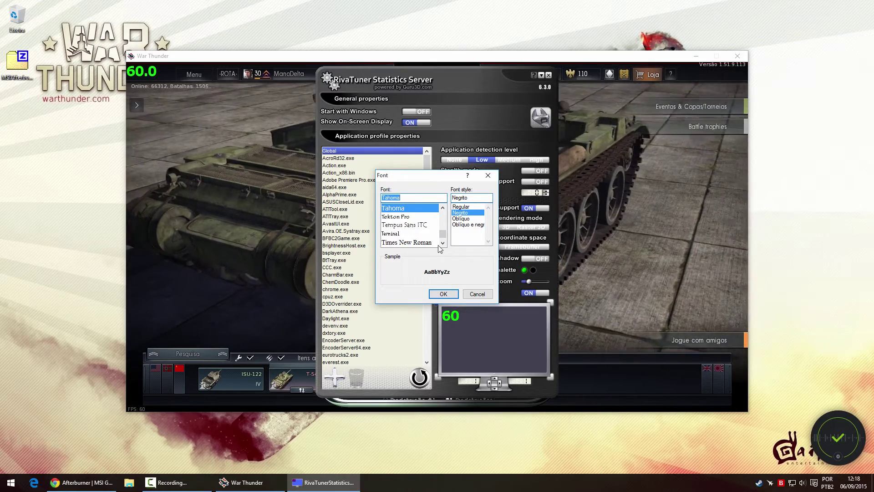
click(408, 217)
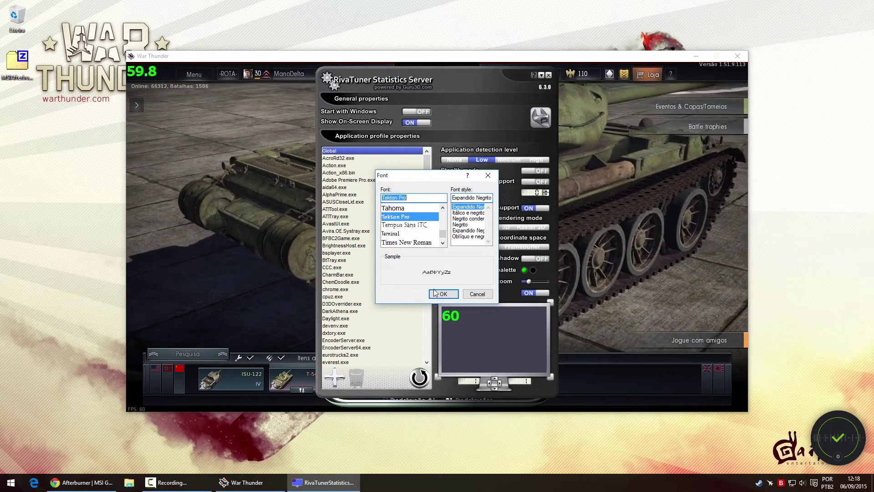
click(442, 293)
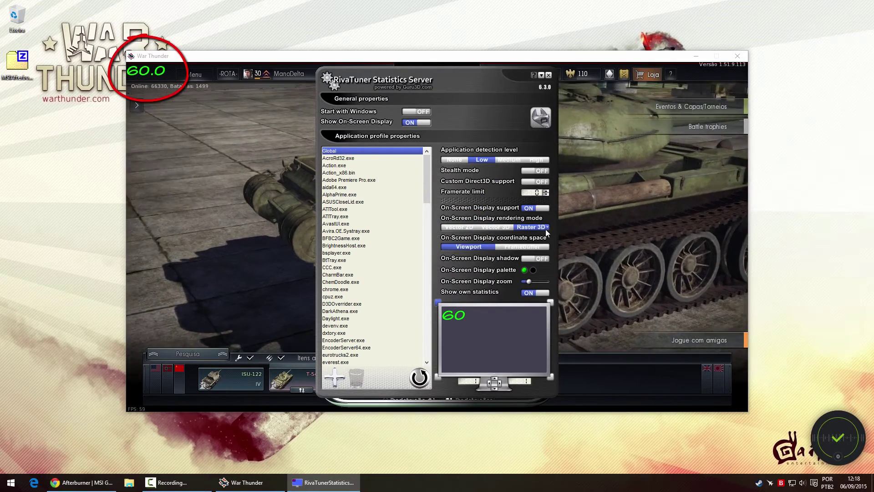
click(548, 227)
click(416, 218)
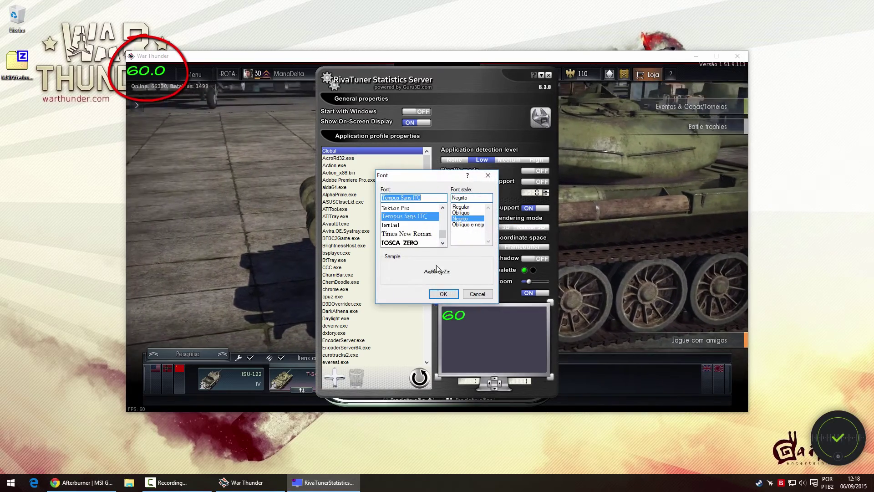
click(443, 294)
Set the Raster 3D on-screen display font to Tahoma in bold (Negrito) and minimize the RivaTuner Statistics Server window.
click(547, 229)
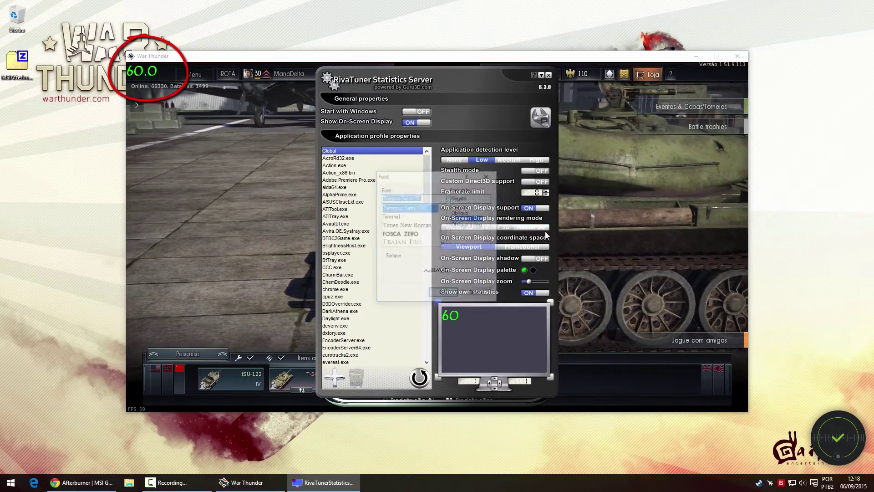
click(442, 207)
click(425, 209)
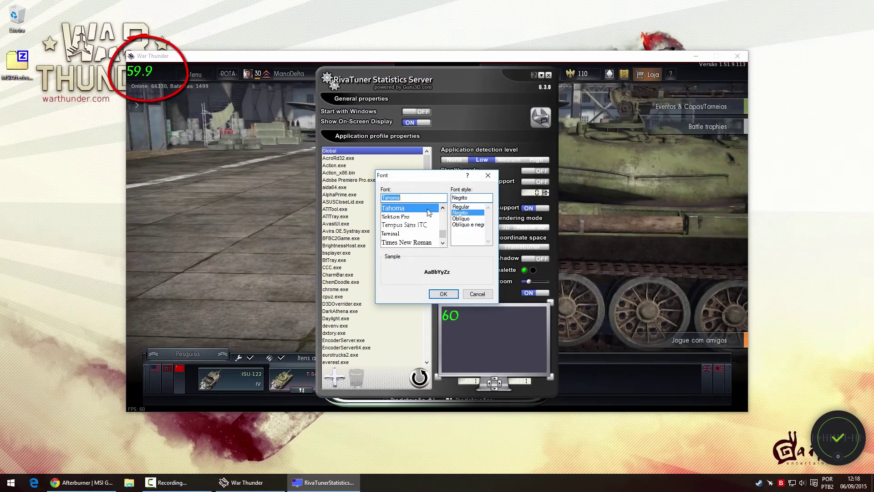
click(444, 294)
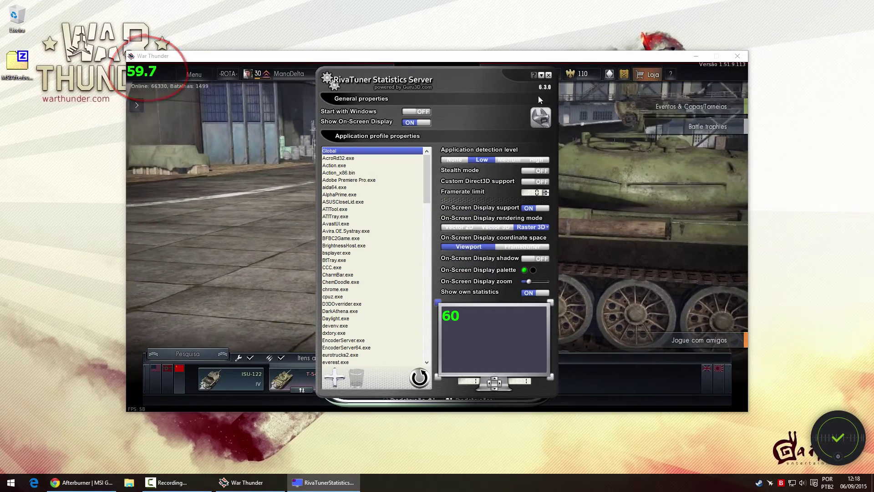
click(542, 75)
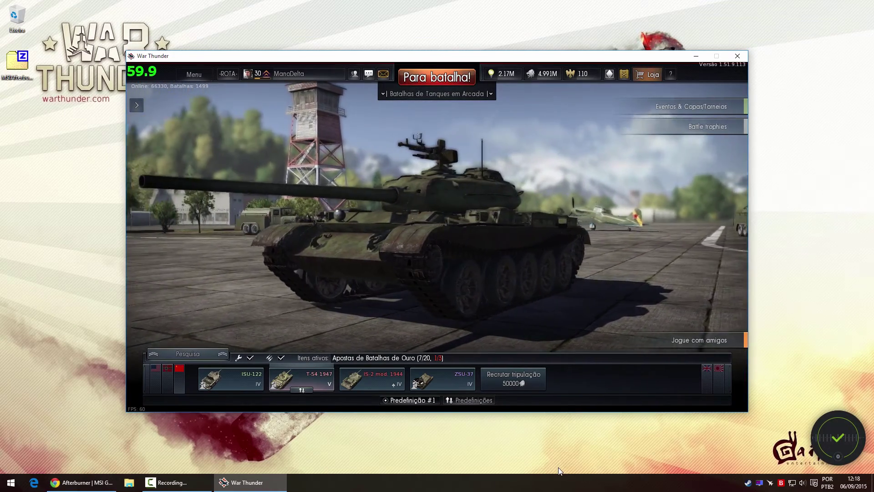
Switch to MSI Afterburner and enable showing the GPU temperature graph in the on-screen display.
click(769, 483)
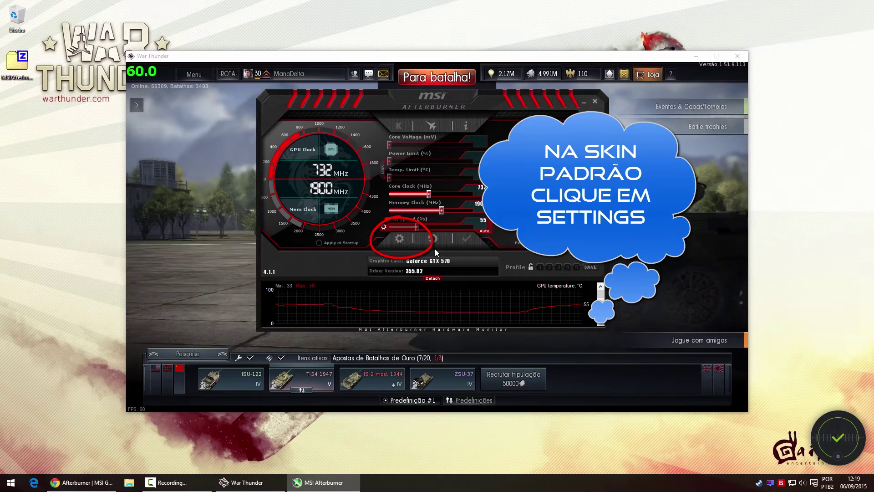
click(400, 241)
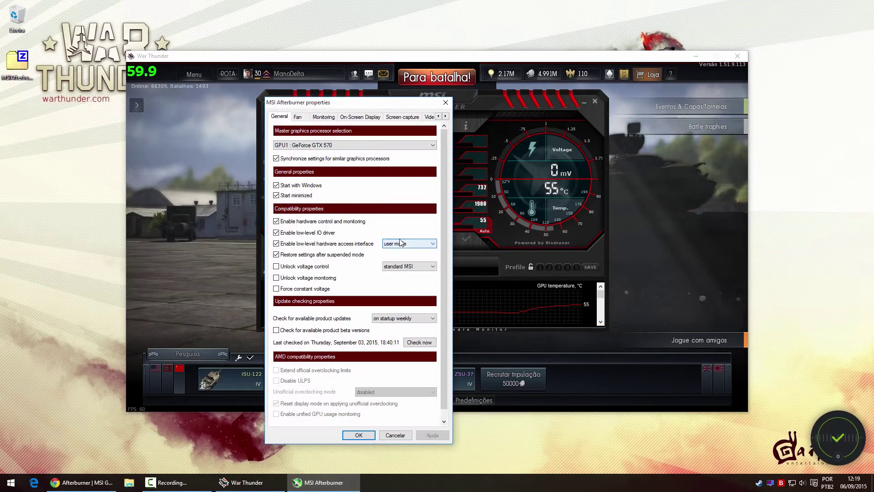
drag(373, 96, 481, 86)
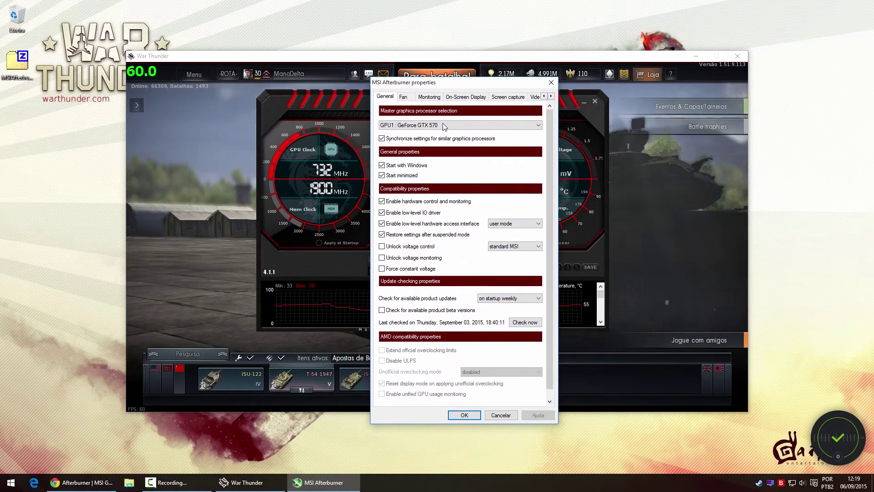
click(431, 98)
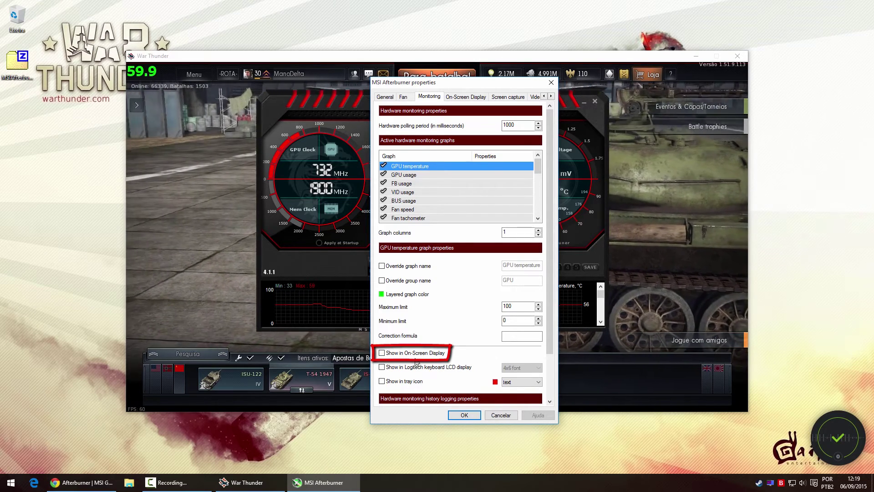
click(407, 356)
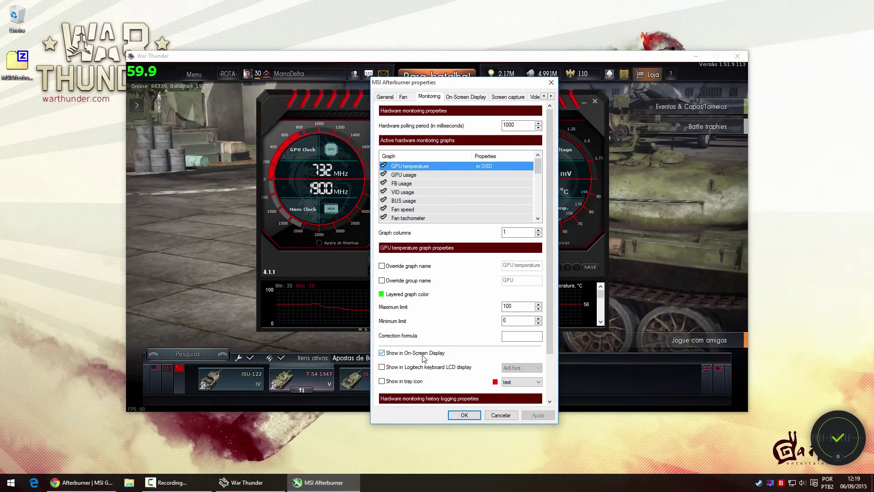
click(464, 414)
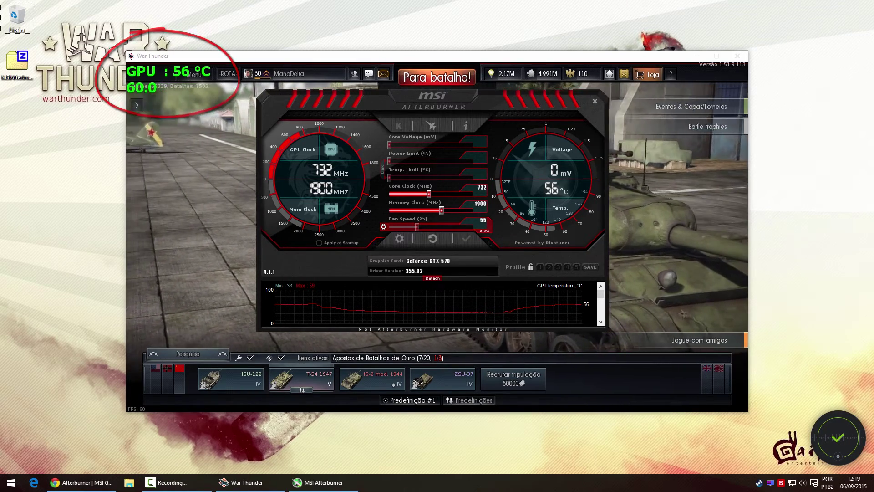
Enable showing the GPU usage graph in the on-screen display through the monitoring properties.
click(400, 238)
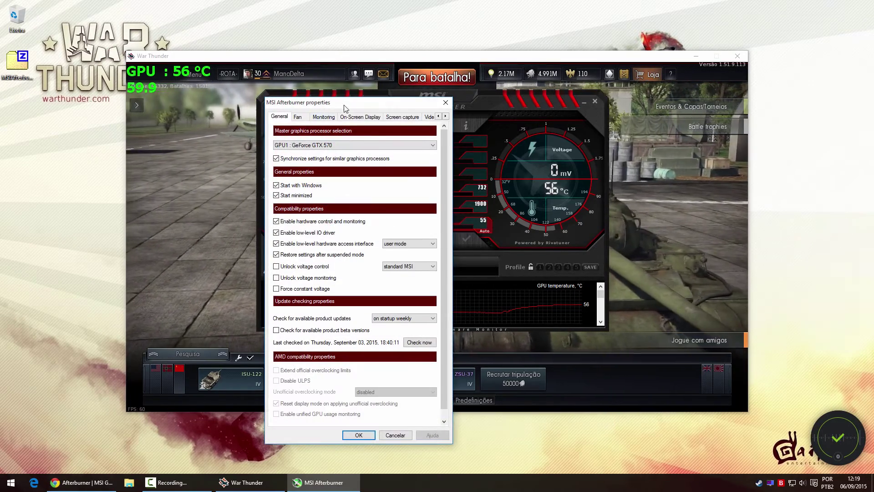
drag(344, 109, 421, 100)
click(400, 108)
click(396, 186)
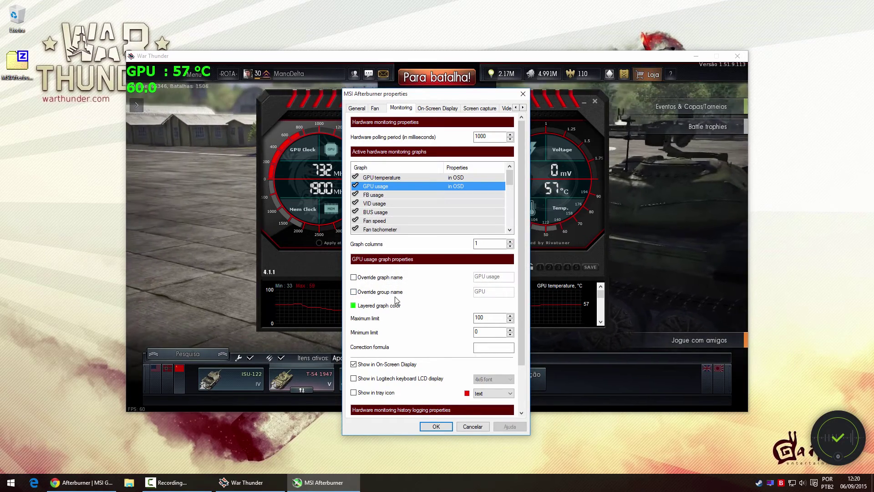
click(420, 178)
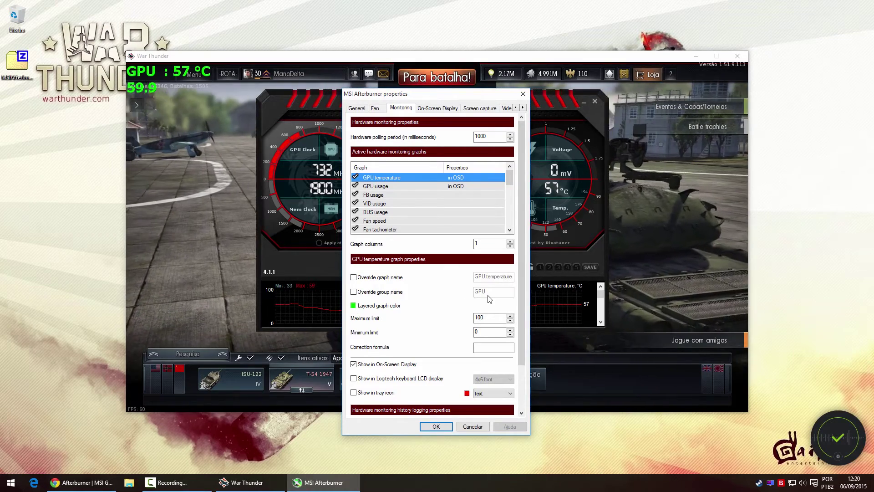
click(436, 427)
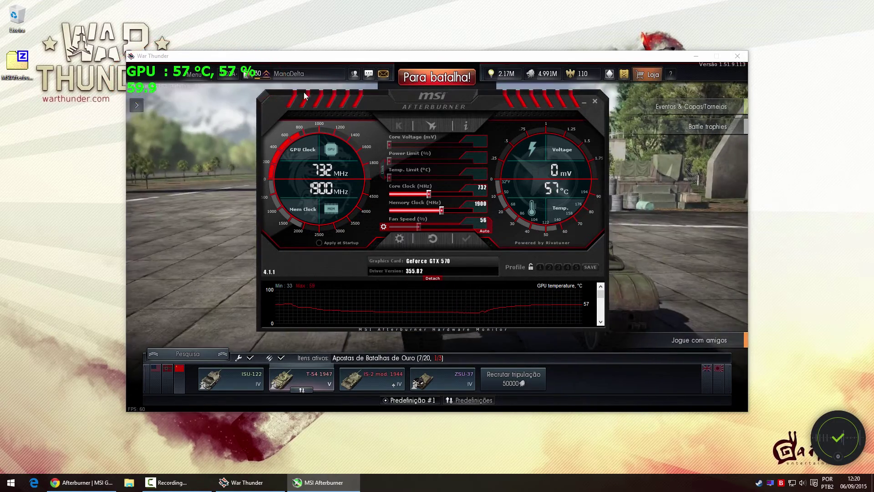
Override the GPU usage graph's group name with "USO GPU" and apply it.
click(399, 238)
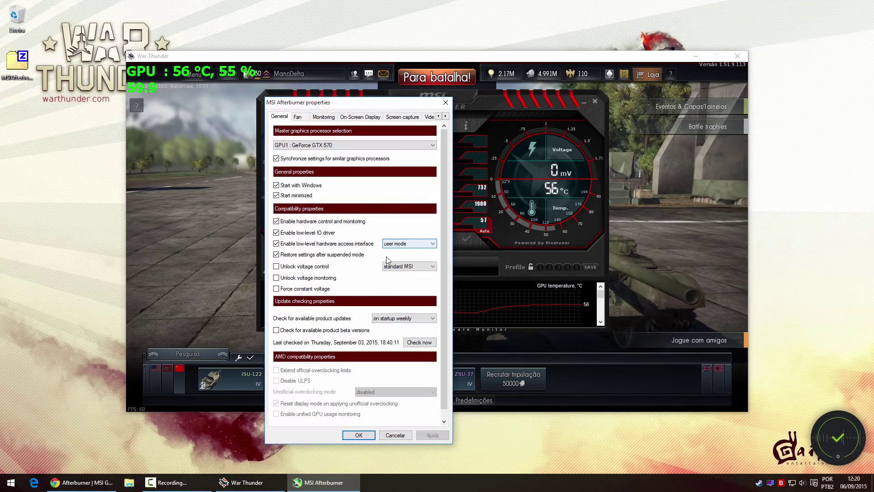
click(325, 119)
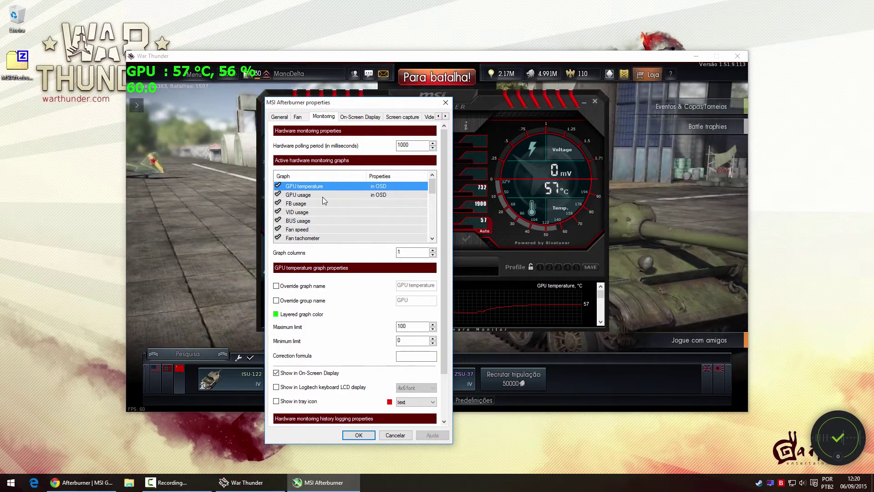
click(322, 195)
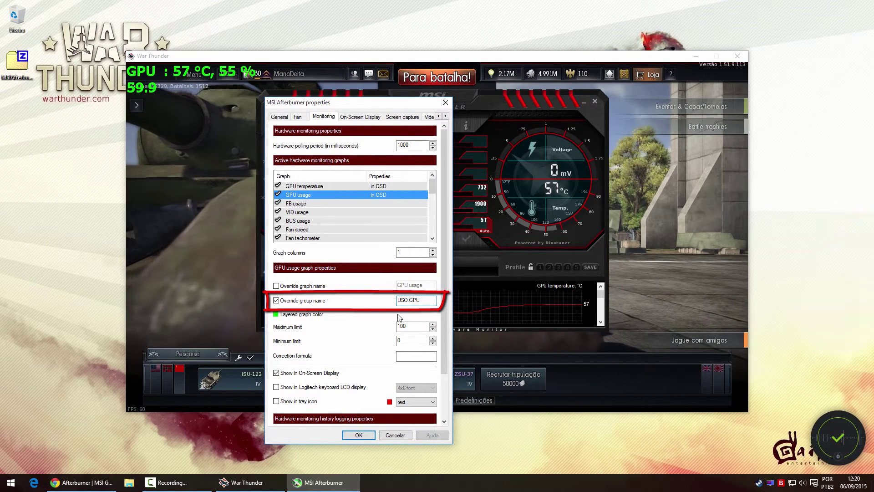
click(358, 435)
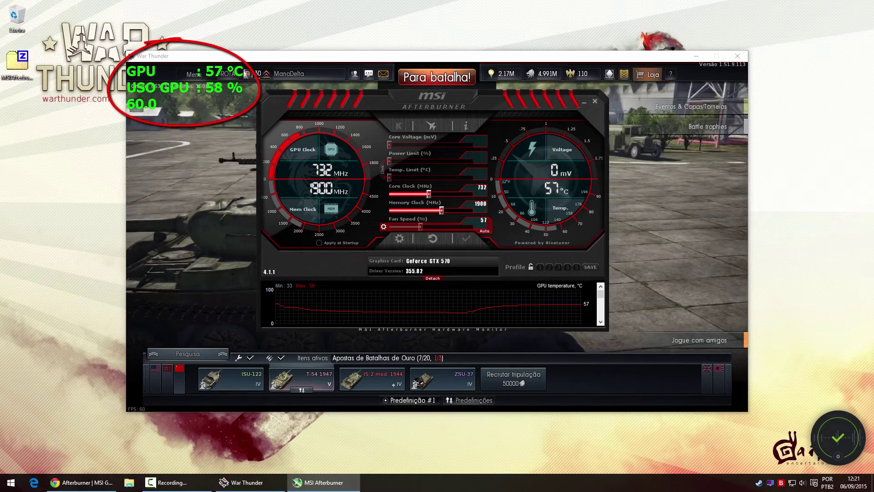
Enable showing the Memory usage graph in the on-screen display and apply the monitoring properties.
click(400, 241)
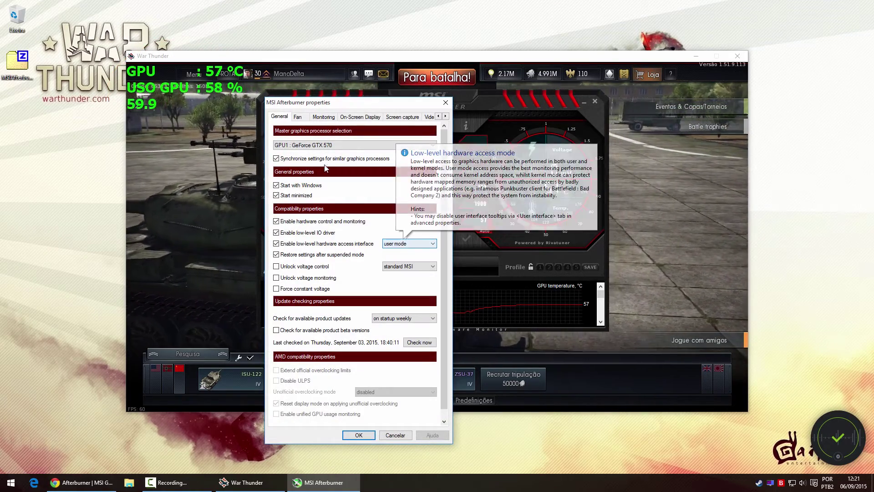
click(325, 116)
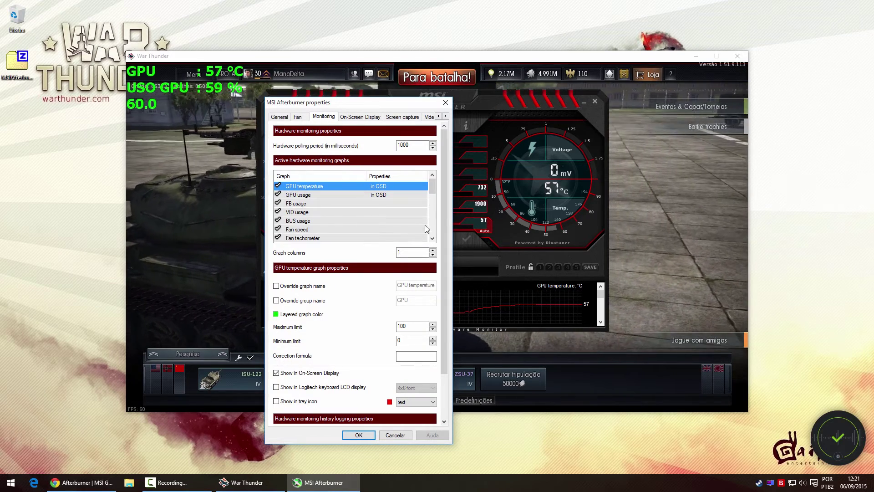
drag(432, 189, 433, 204)
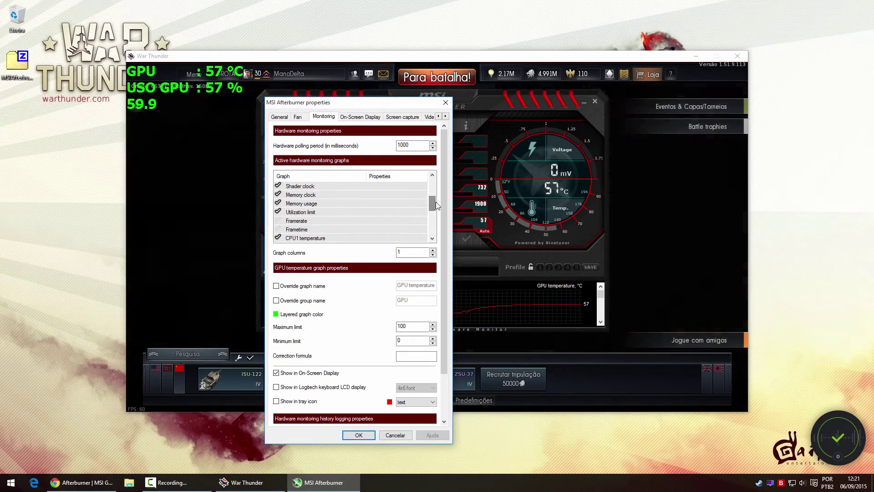
click(316, 205)
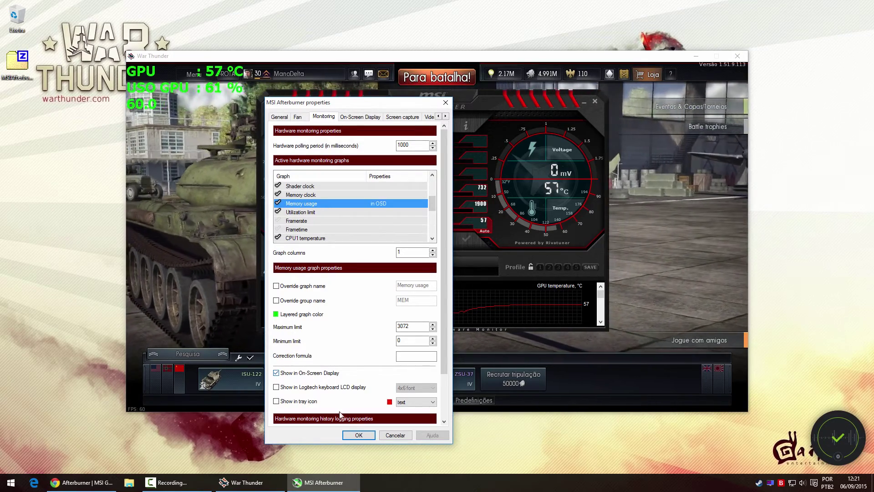
click(358, 434)
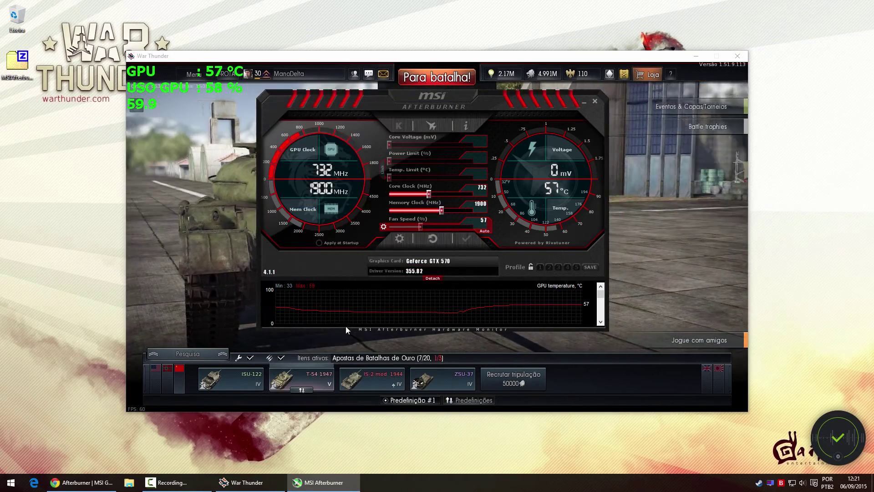
Enable the overall CPU usage and CPU temperature graphs for the on-screen display in the monitoring properties.
click(398, 238)
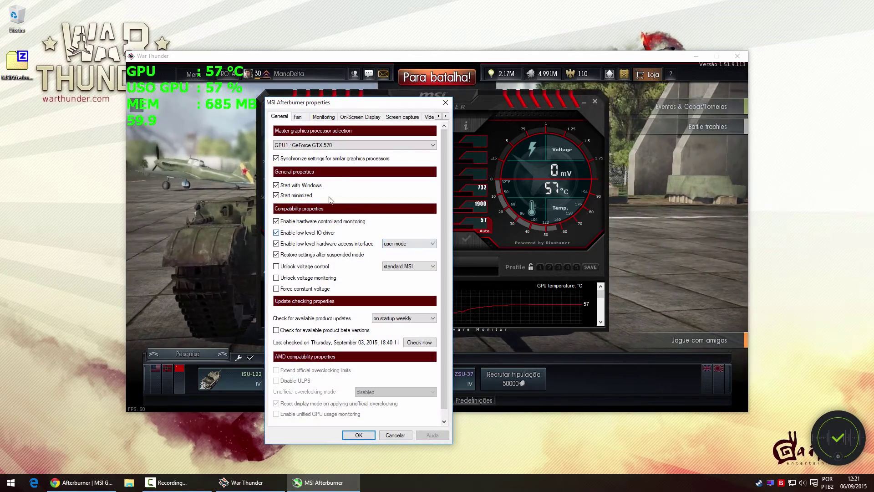
click(323, 117)
drag(432, 187, 432, 229)
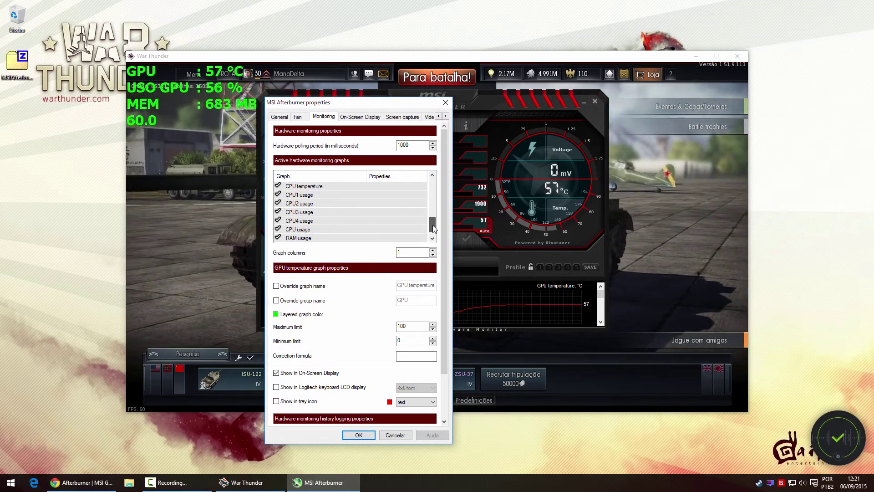
click(311, 230)
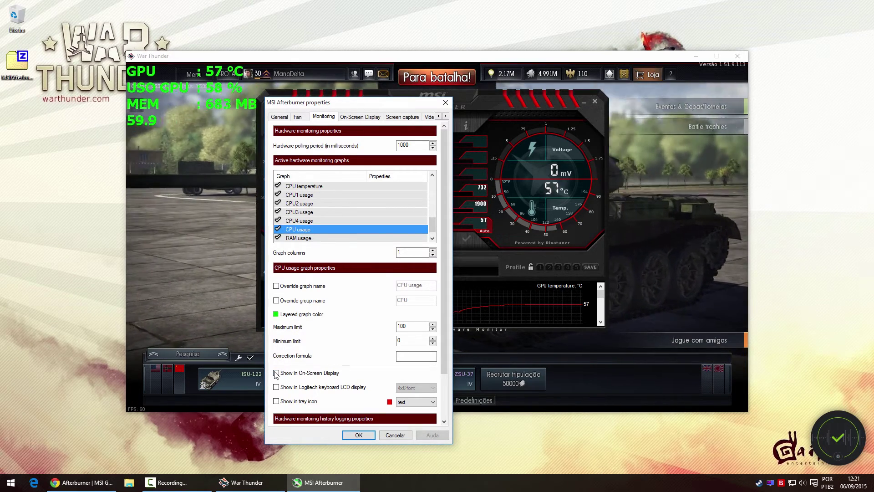
click(276, 374)
drag(433, 225, 413, 214)
click(312, 220)
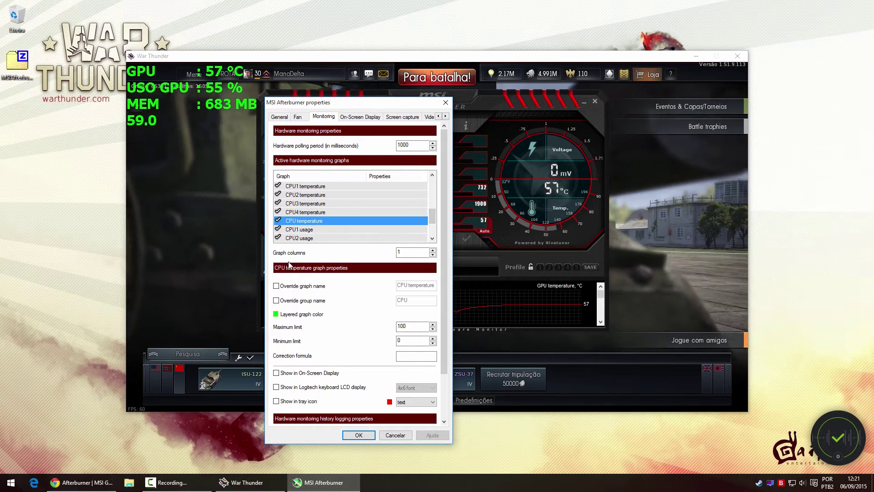
click(276, 372)
Enable showing RAM usage in the on-screen display, apply the properties and close the MSI Afterburner window.
drag(428, 209, 429, 219)
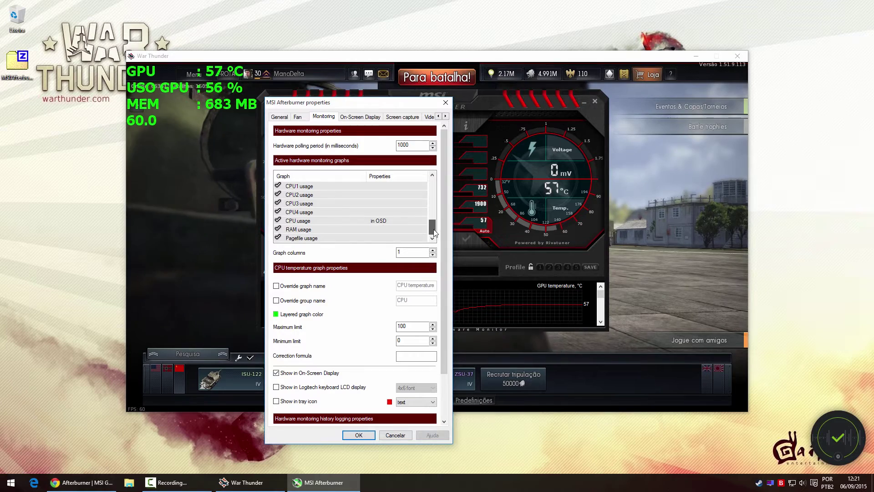
click(298, 229)
click(276, 372)
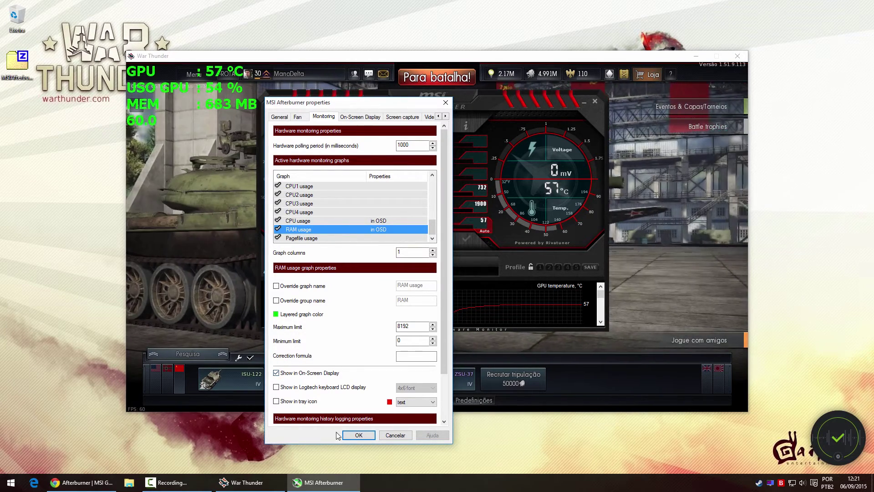
click(359, 434)
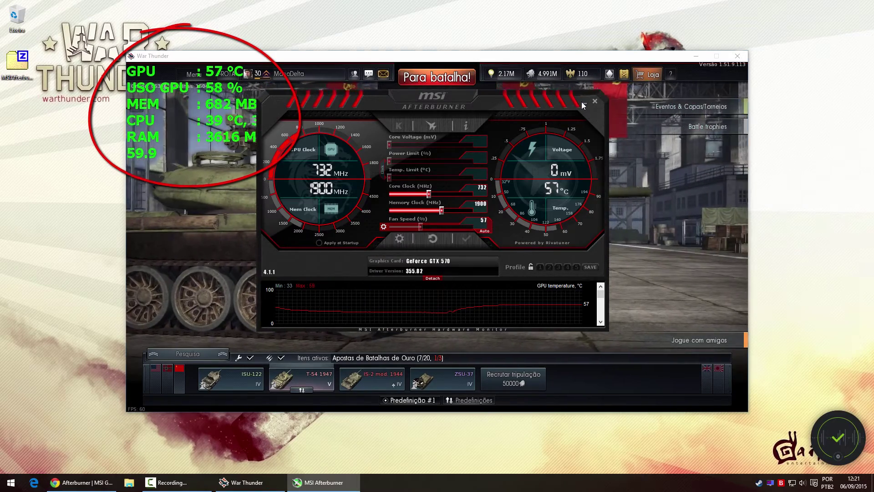
click(594, 101)
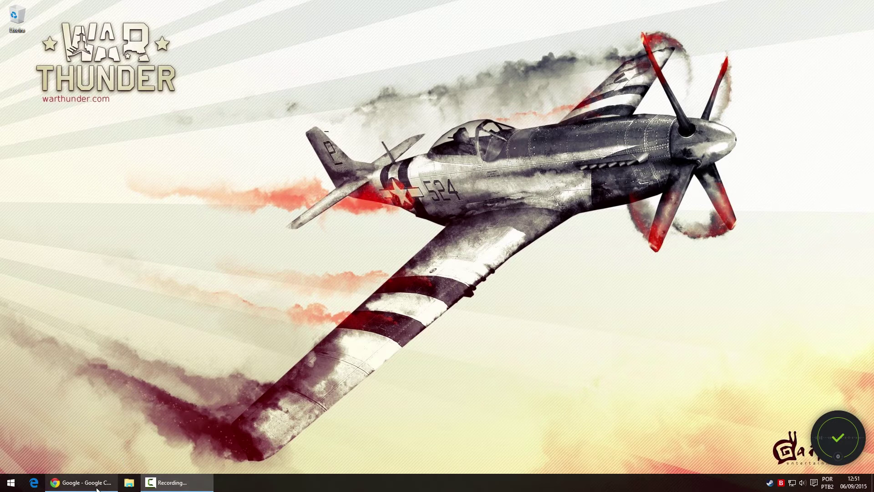
Switch to Chrome, search Google for "rivatuner statistics server" and open Guru3D's RTSS Rivatuner Statistics Server Download v6.2.0 page.
click(82, 482)
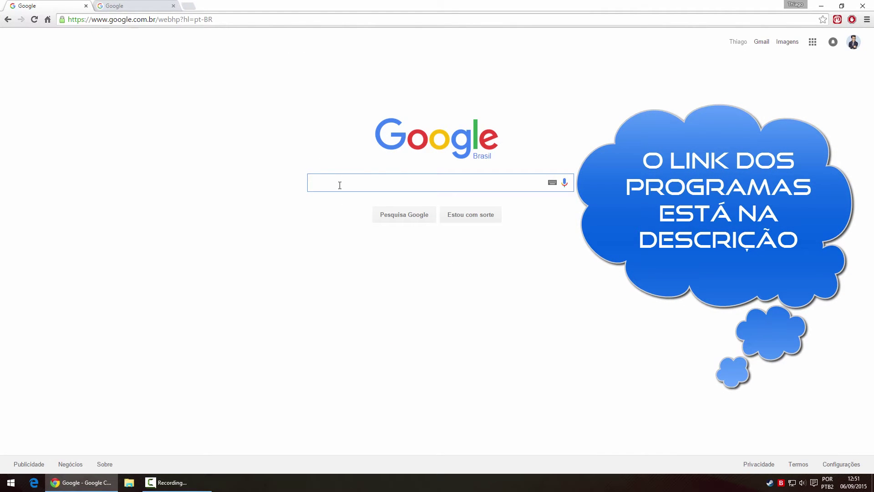
text(riva tuner)
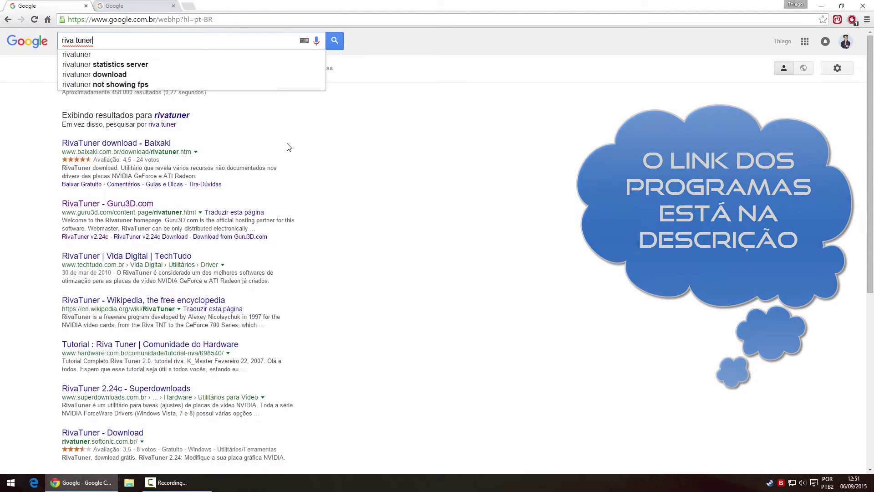
click(124, 65)
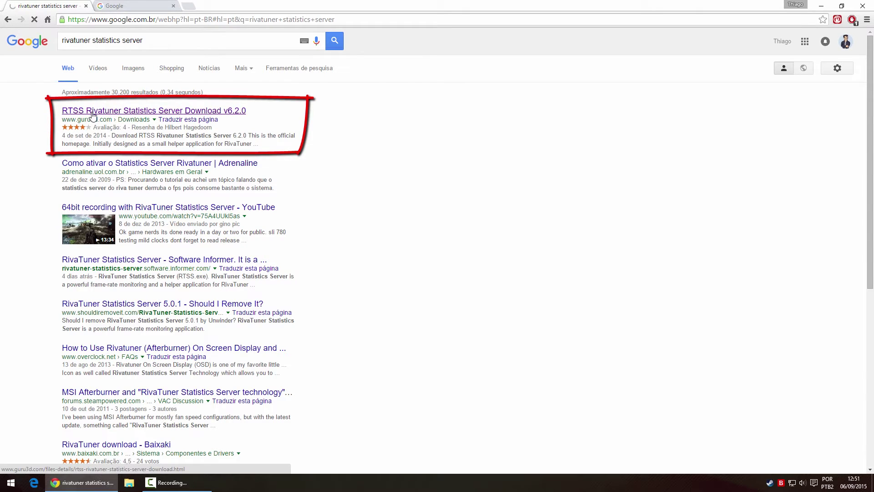
click(93, 113)
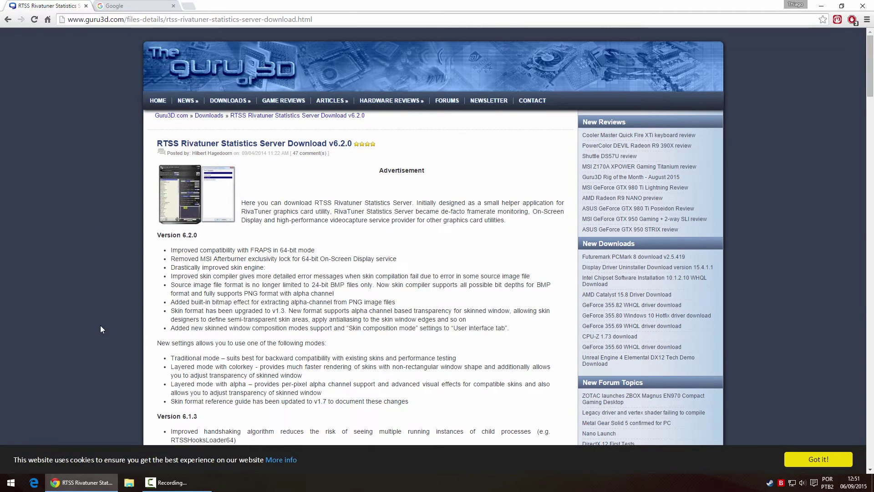
Download RTSS Rivatuner Statistics Server version 6.2.0 from Guru3D's download locations and save the archive to the desktop.
scroll(91, 337, down, 10)
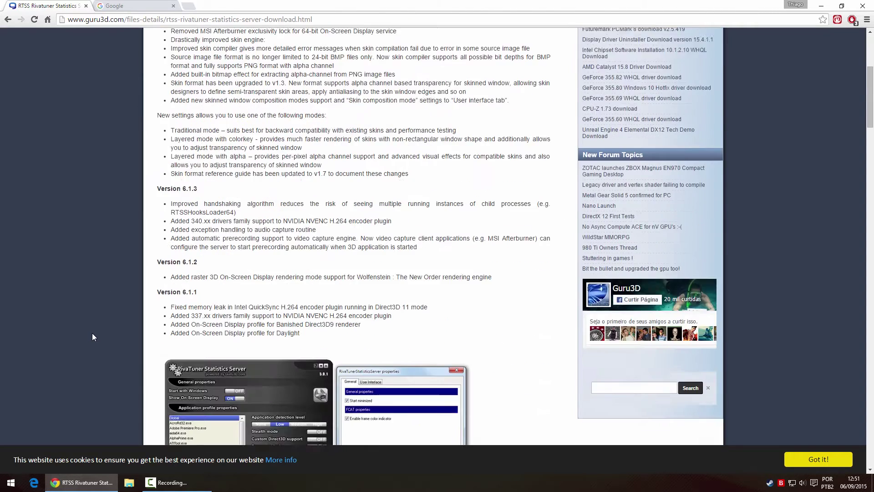
scroll(92, 337, down, 1)
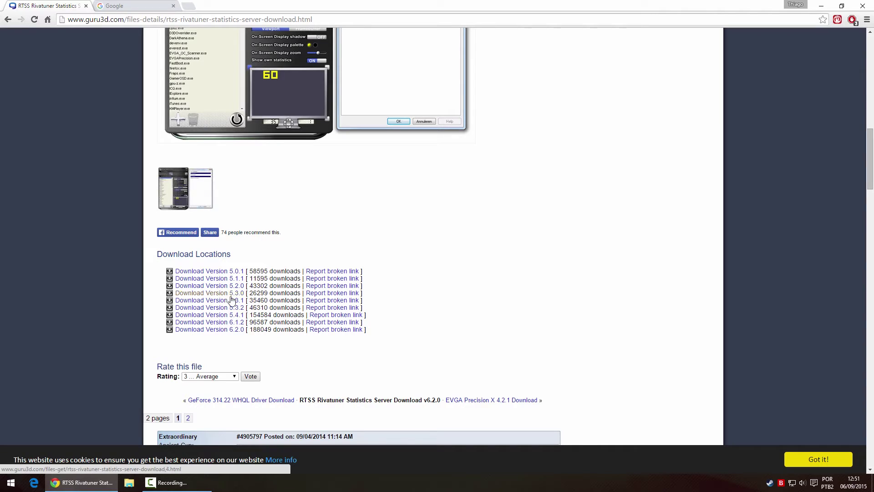
click(229, 332)
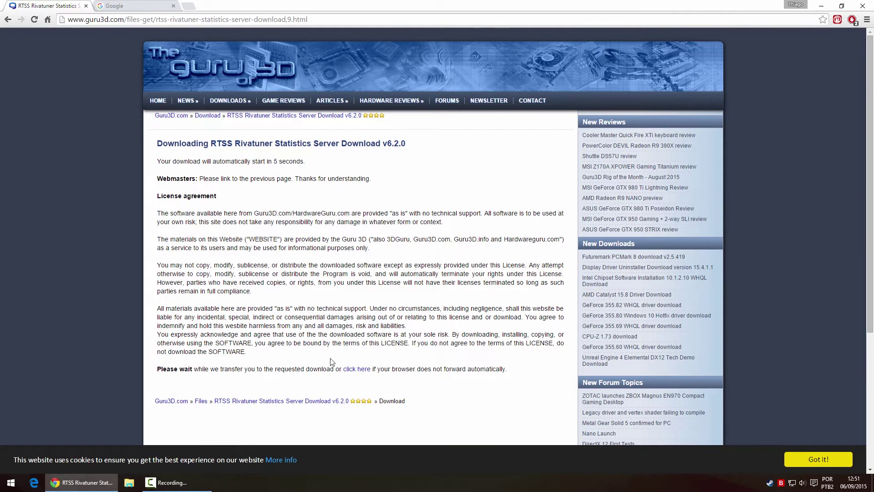
click(355, 370)
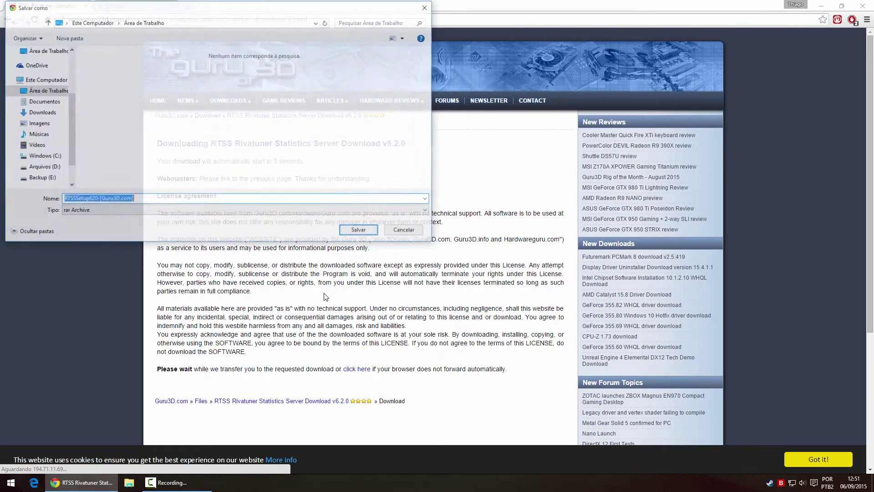
click(359, 231)
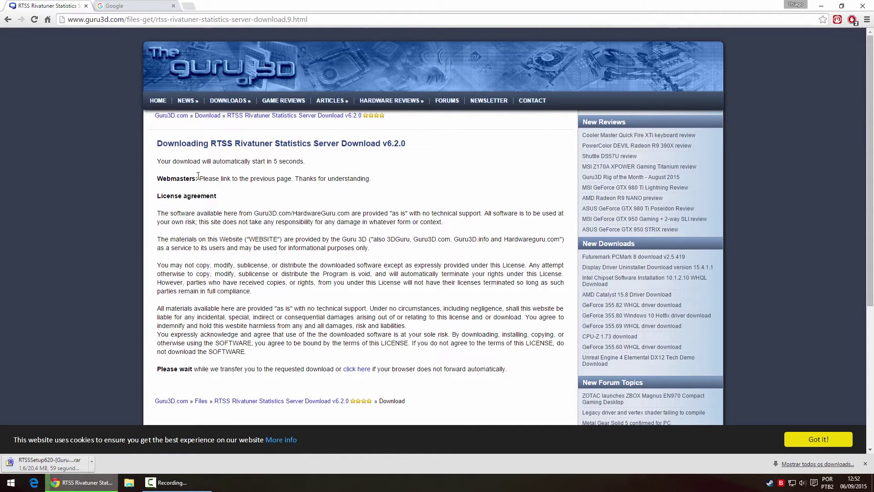
click(150, 6)
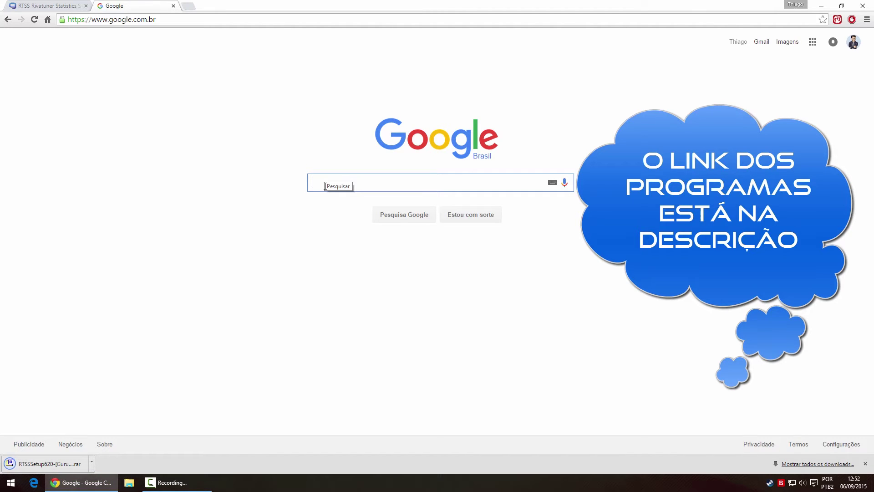
text(hw info)
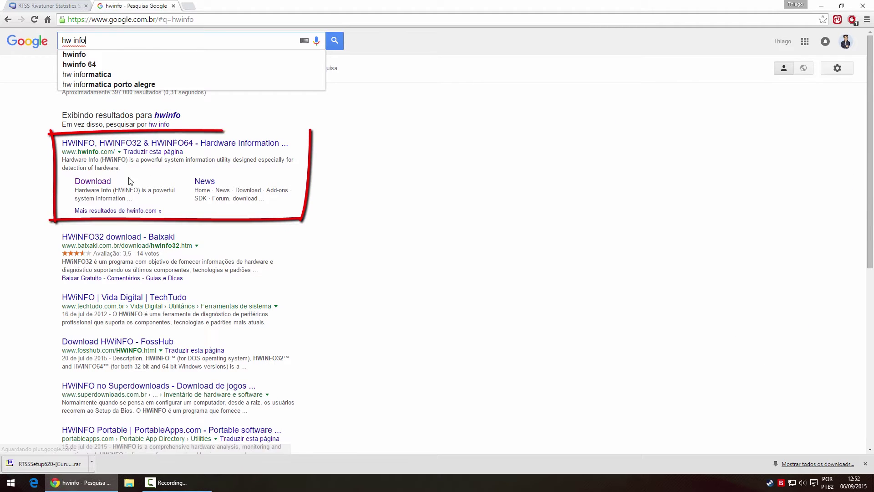
click(93, 183)
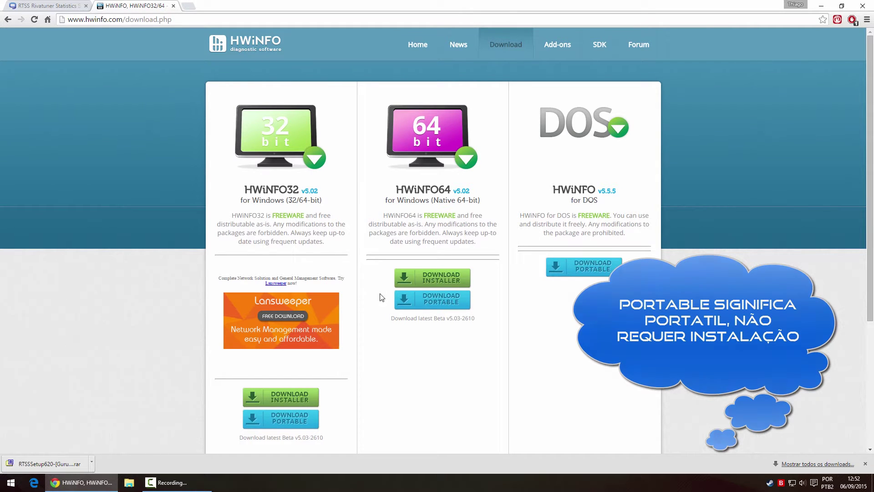
Download the portable HWiNFO64 v5.02 from the Local (U.S.) mirror, save the zip to the desktop and minimize Chrome.
click(427, 294)
click(432, 325)
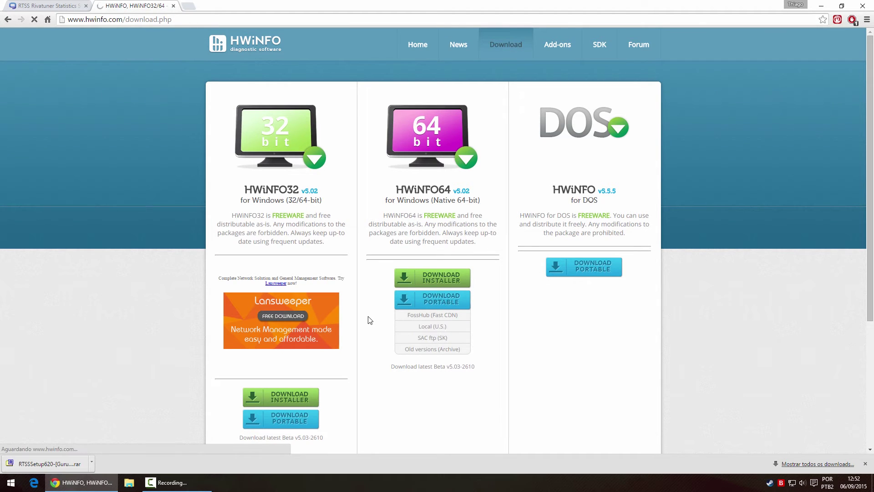
click(362, 231)
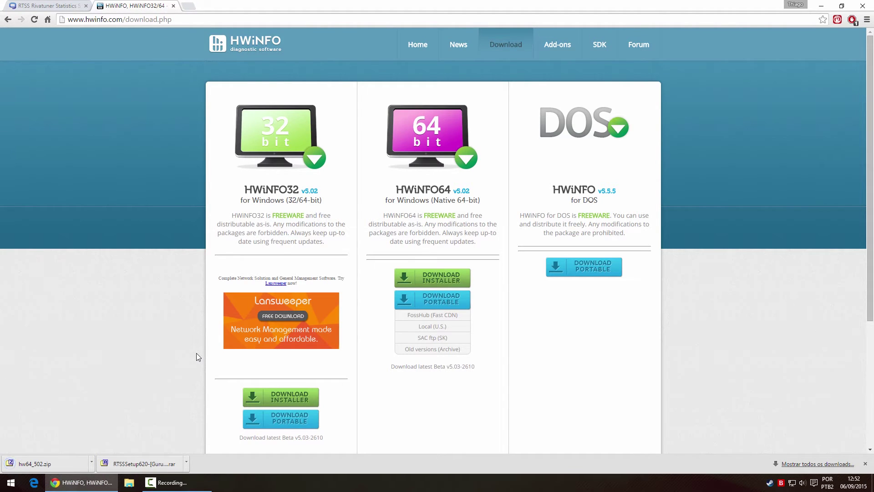
click(99, 485)
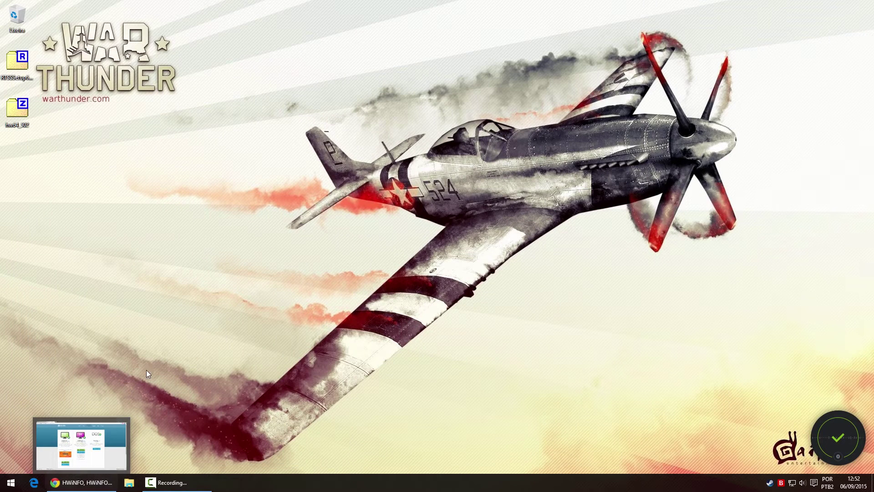
Launch HWiNFO64, run it with neither Sensors-only nor Summary-only selected, and close the System Summary window.
click(11, 482)
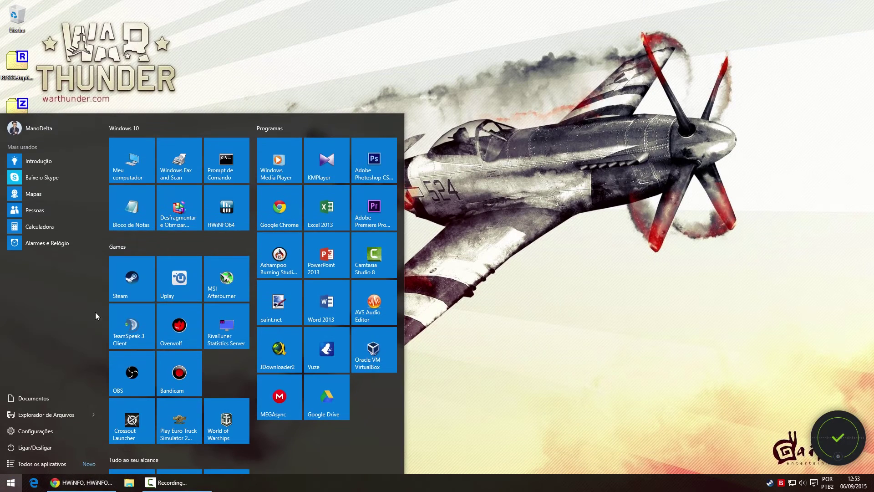
click(226, 212)
click(414, 253)
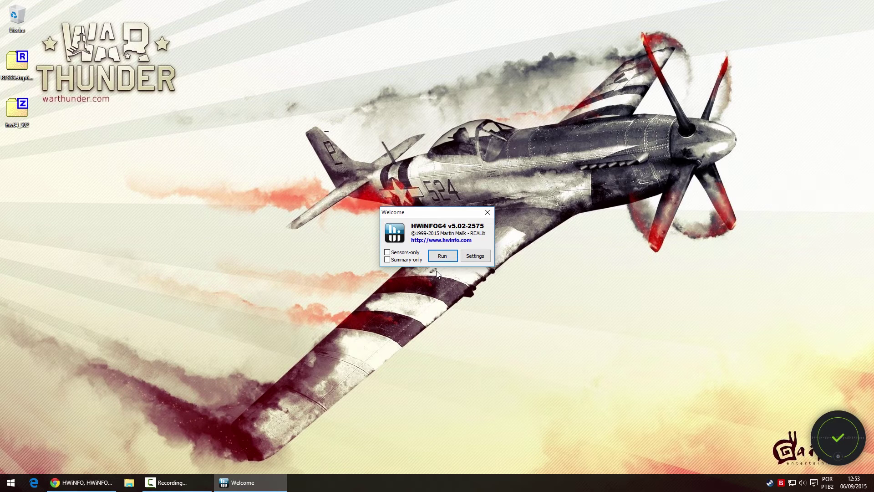
click(440, 260)
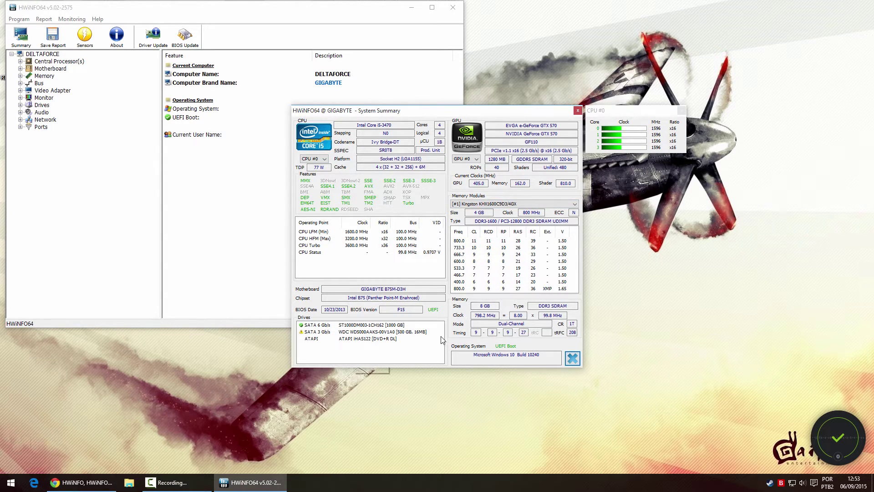
click(572, 359)
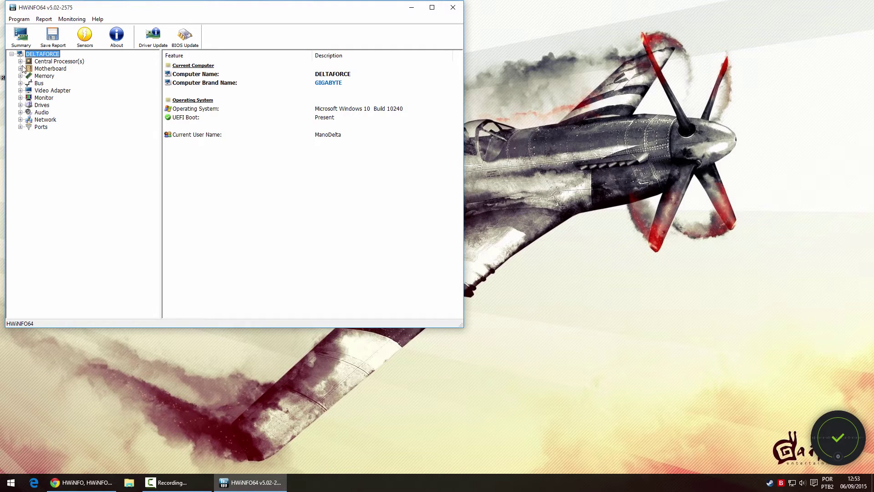
Expand the processor, motherboard, memory, video adapter, drives, audio and network branches to examine the hardware, then close HWiNFO64.
click(21, 62)
click(20, 76)
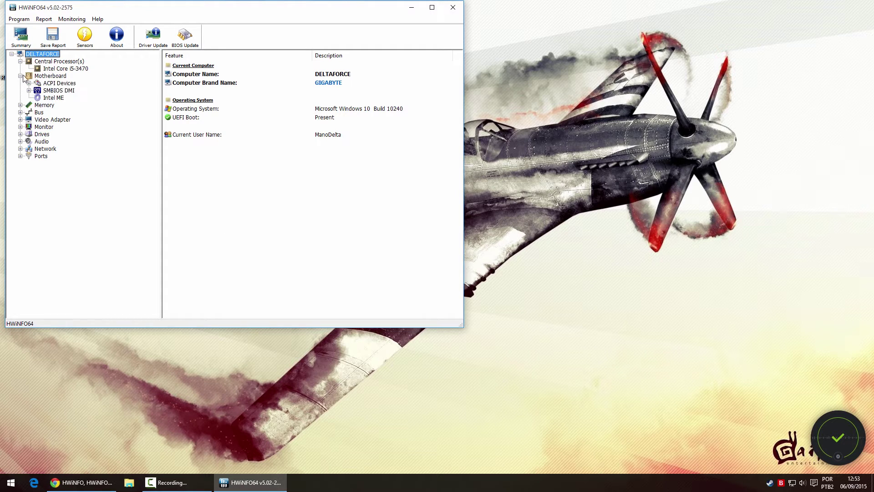
click(21, 105)
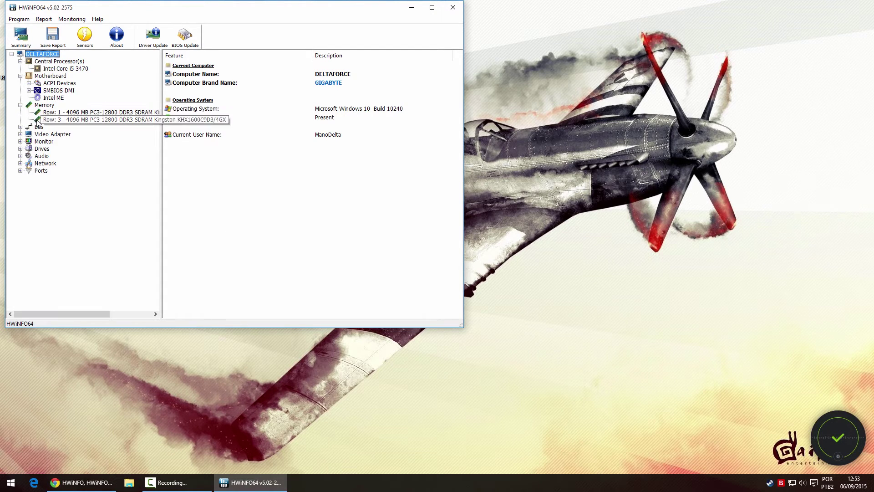
click(20, 134)
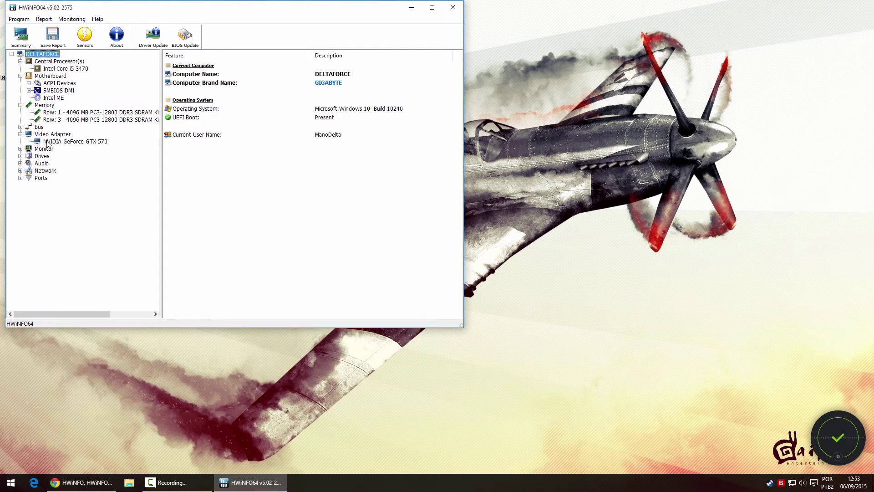
click(21, 156)
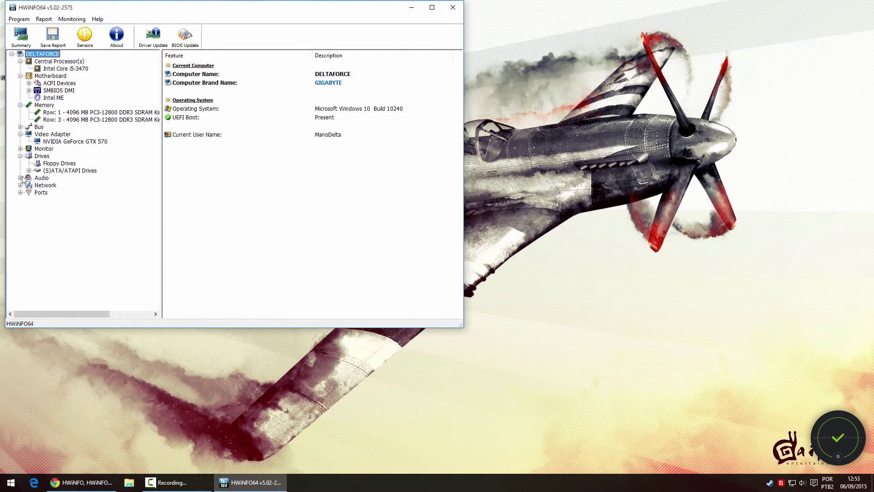
click(21, 178)
click(20, 200)
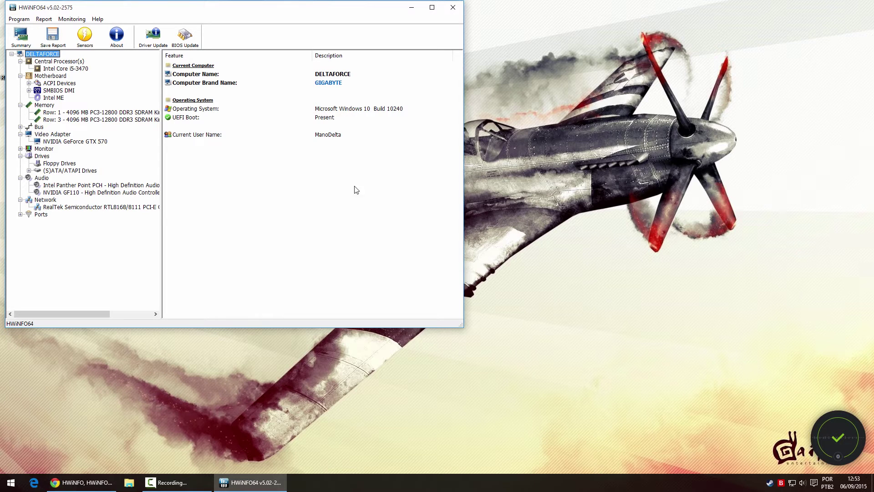
click(452, 7)
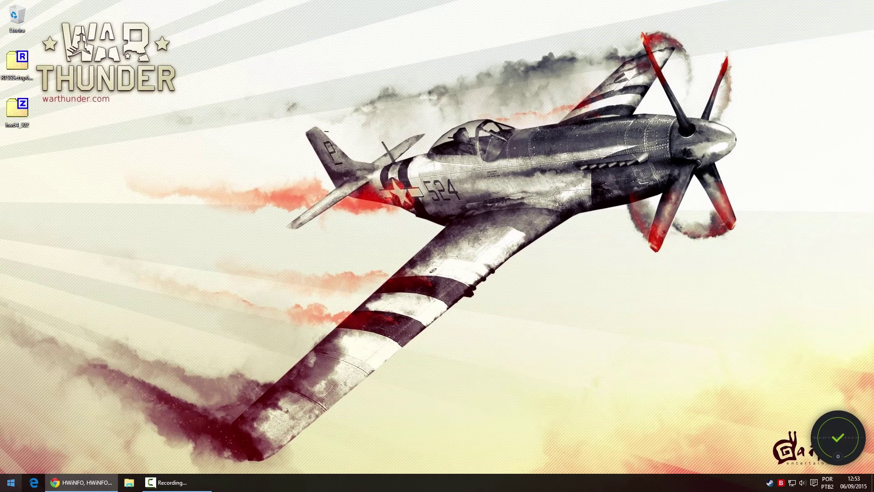
Relaunch HWiNFO64 in Sensors-only mode and move the Sensor Status window to the middle of the desktop.
click(11, 482)
click(225, 200)
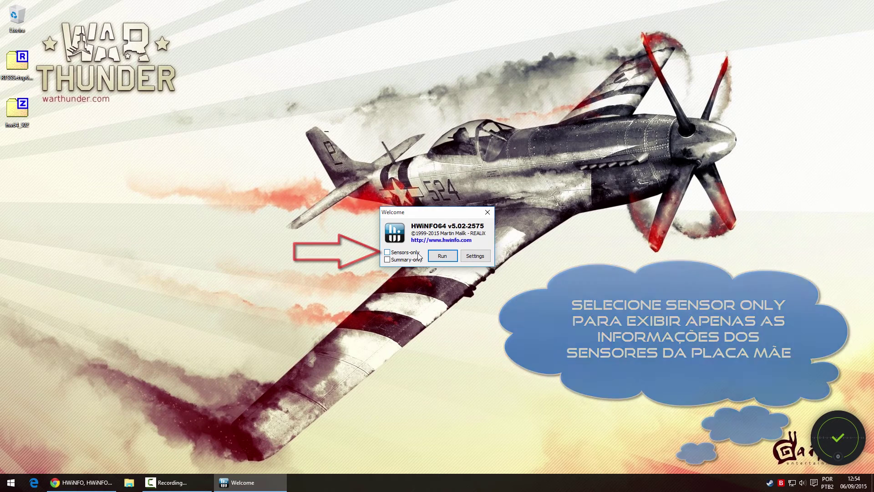
click(387, 253)
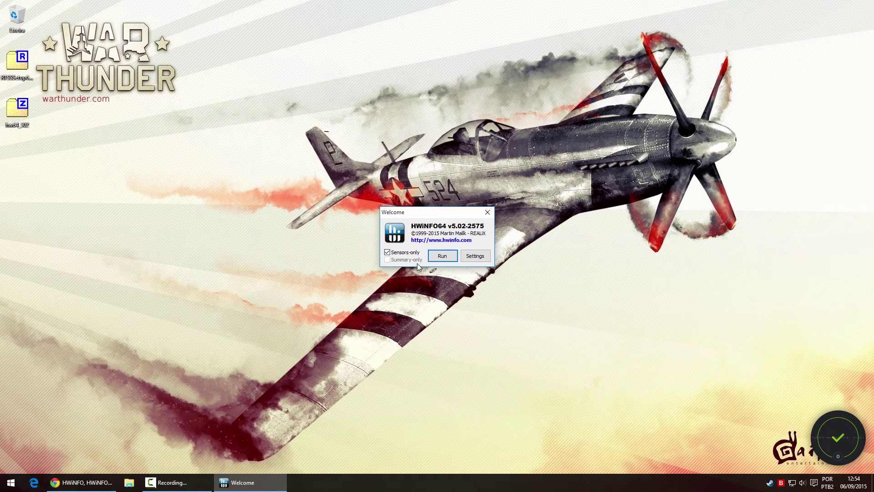
click(442, 256)
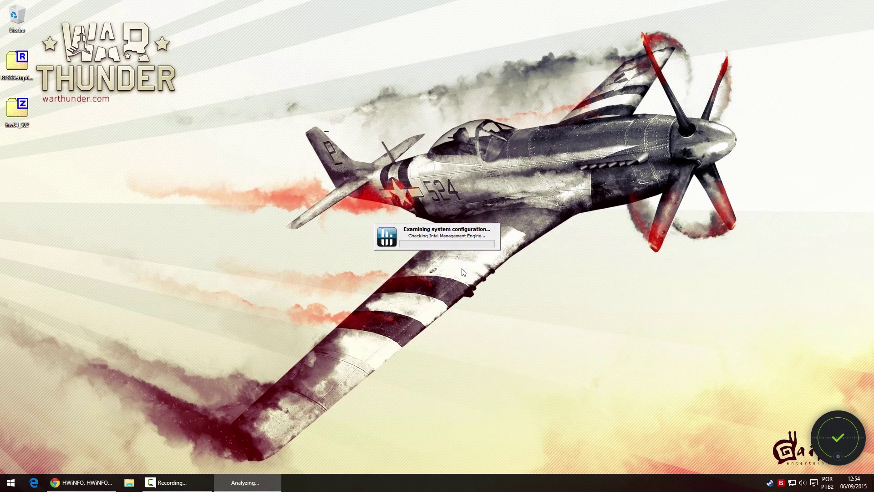
drag(764, 74, 447, 90)
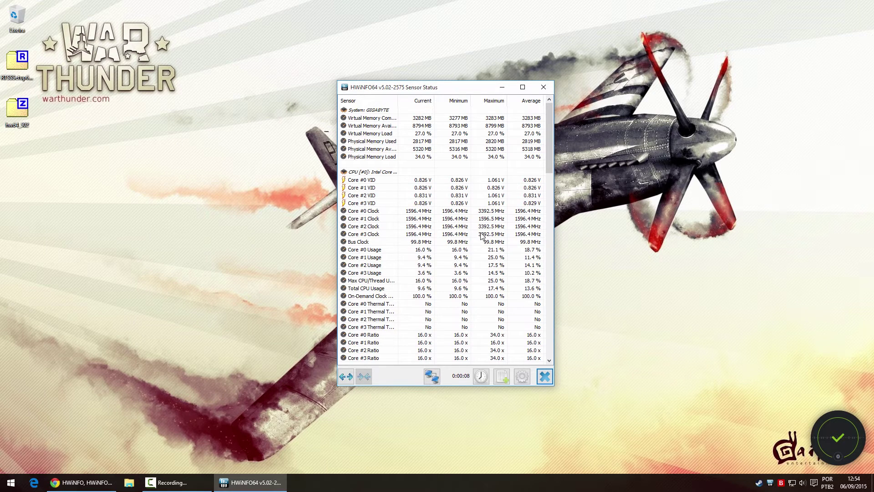
Examine the CPU, motherboard, drive, GPU and network readings through the whole sensor list and return to its beginning.
drag(549, 154, 550, 180)
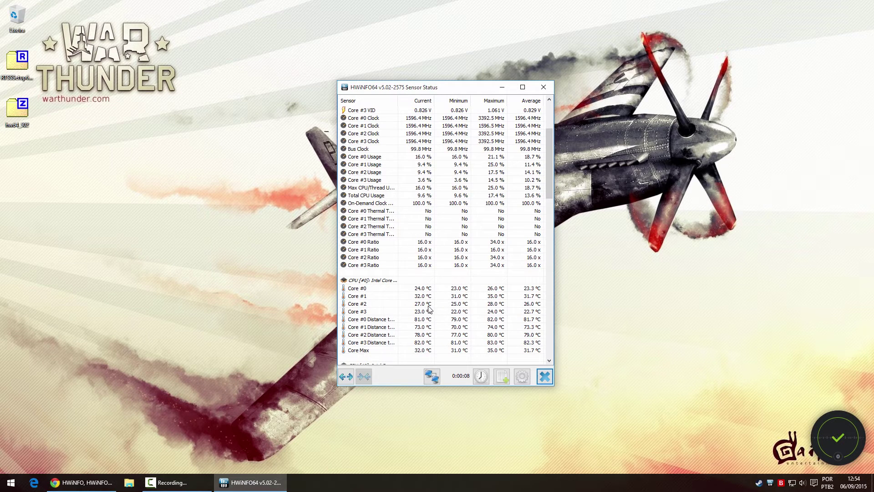
scroll(425, 303, down, 1)
scroll(421, 294, down, 6)
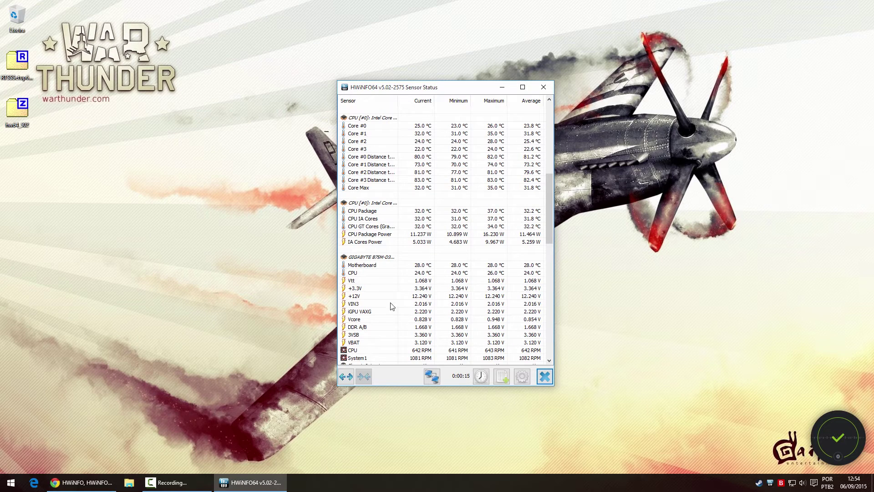
scroll(392, 325, down, 2)
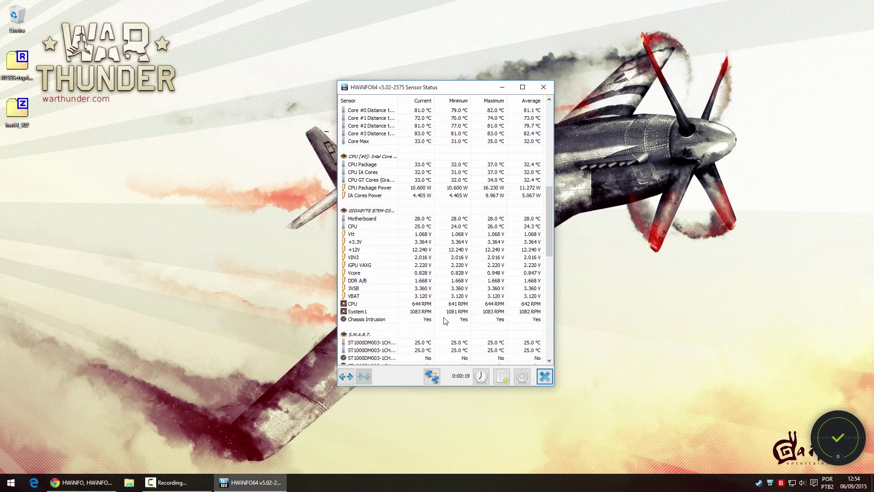
scroll(423, 314, down, 3)
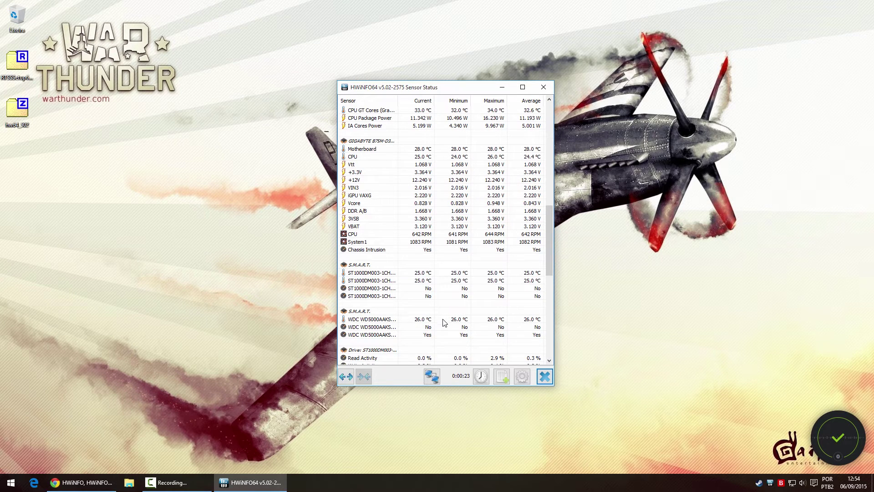
scroll(446, 320, down, 5)
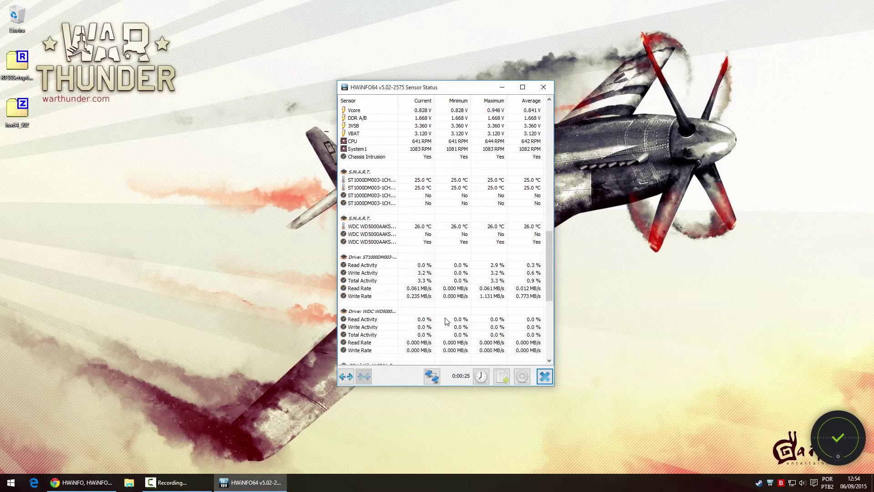
scroll(446, 321, down, 5)
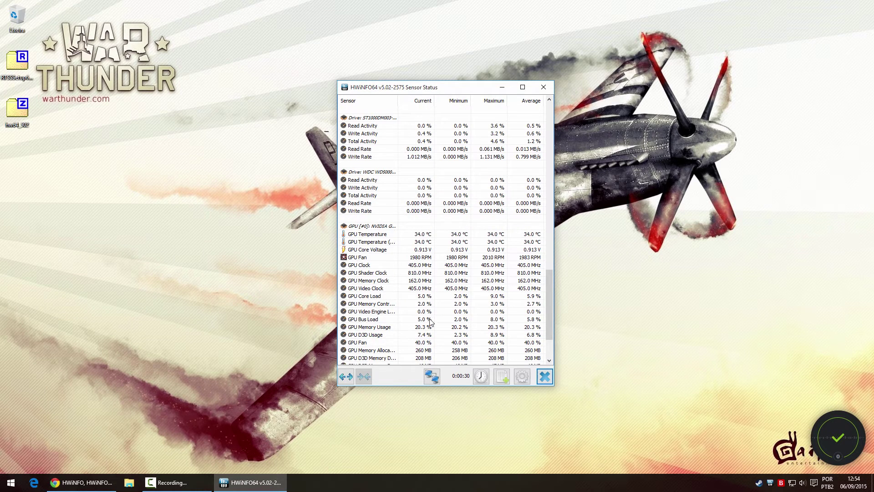
scroll(440, 278, down, 2)
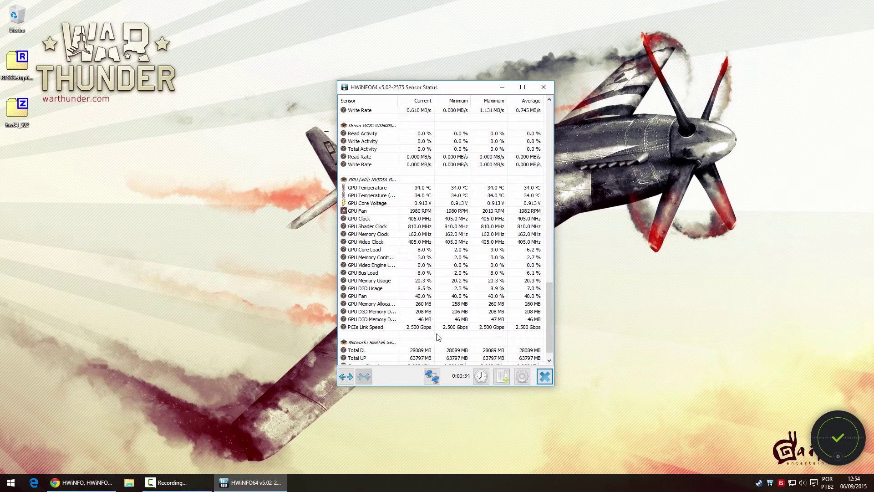
scroll(438, 335, down, 1)
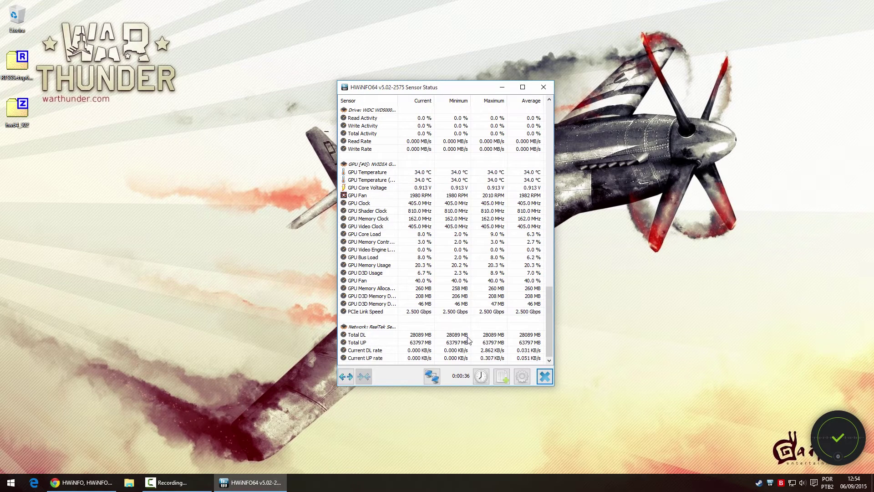
drag(547, 313, 546, 115)
Place the Sensor Status window beside the desktop's right edge and launch RivaTuner Statistics Server.
drag(440, 90, 757, 73)
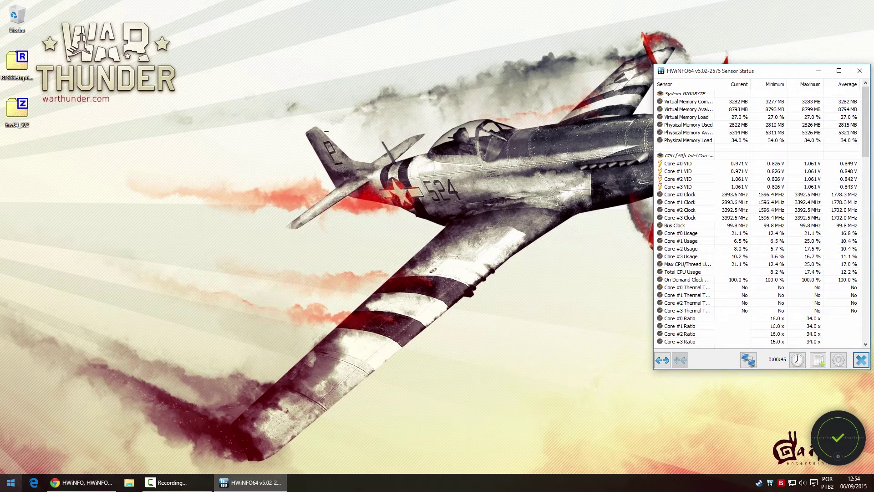
click(11, 482)
click(234, 327)
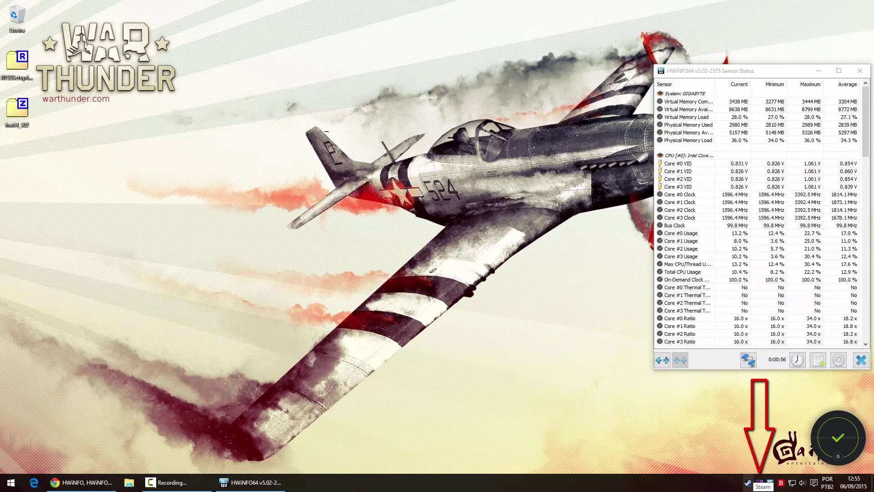
Open the RivaTuner Statistics Server window and turn on Show own statistics.
click(760, 486)
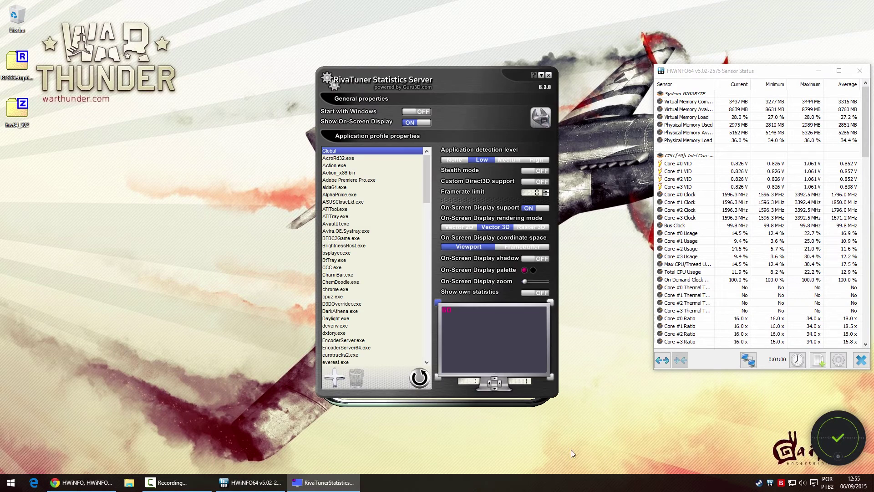
drag(466, 87, 463, 91)
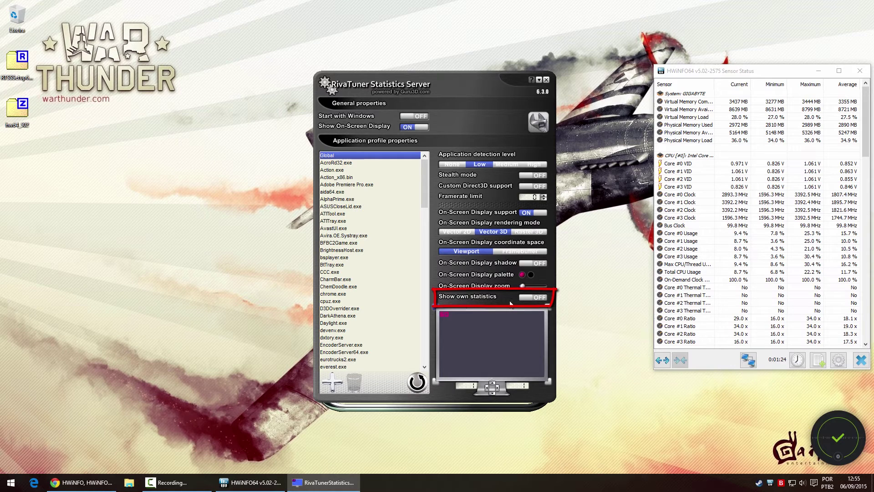
click(537, 297)
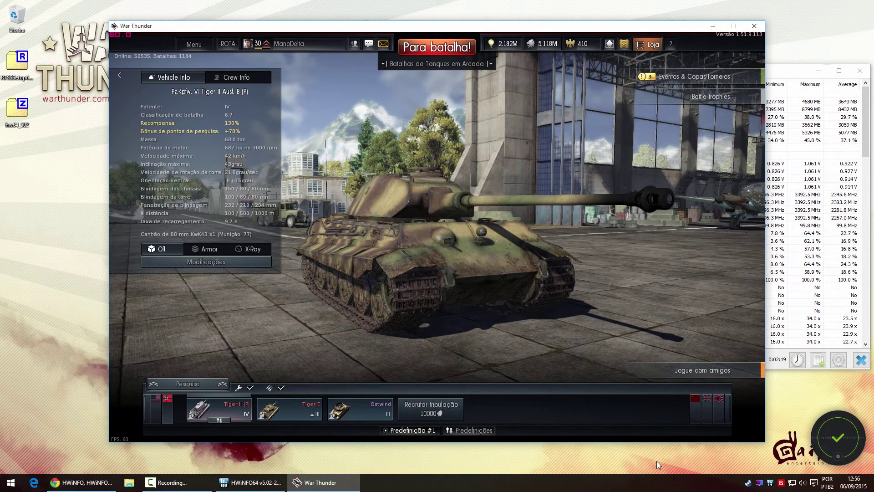
Bring RivaTuner Statistics Server up over War Thunder, try the other three on-screen display corners and return the display to the upper-left corner.
click(759, 482)
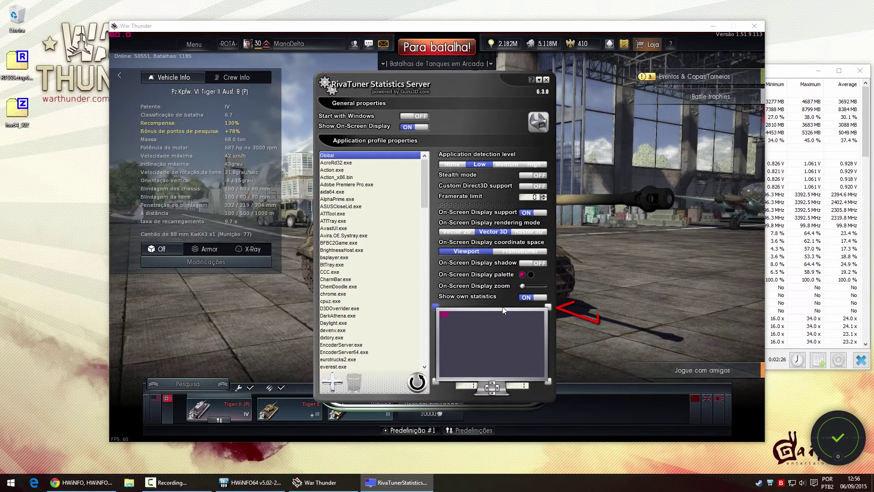
click(547, 307)
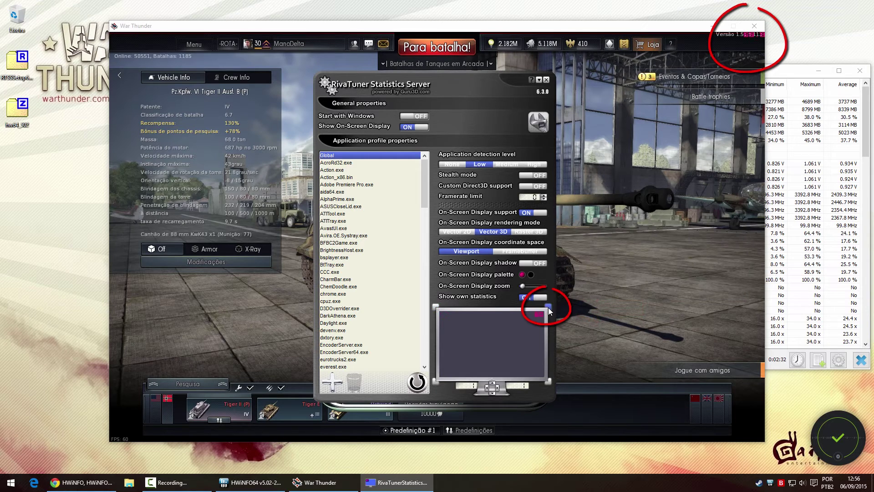
click(548, 382)
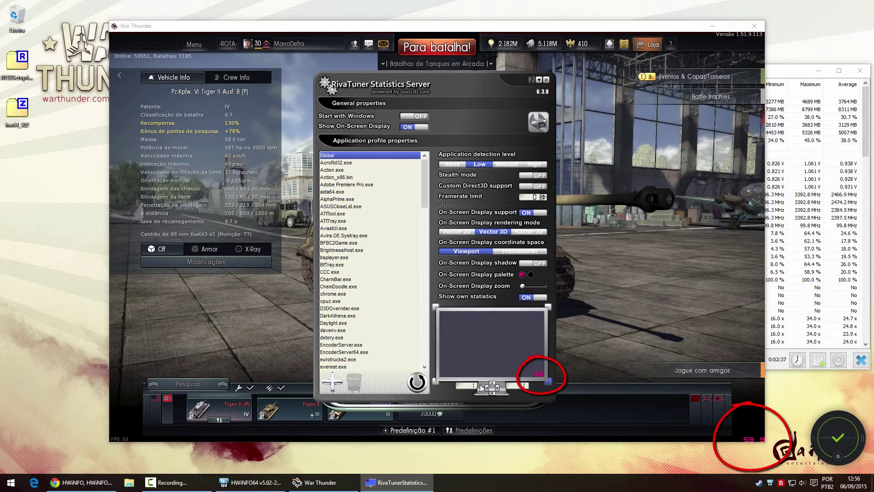
click(435, 382)
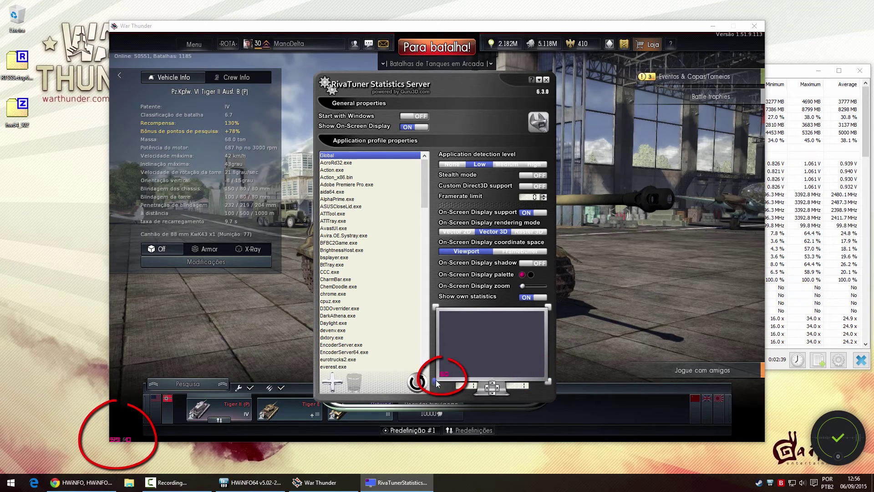
click(434, 306)
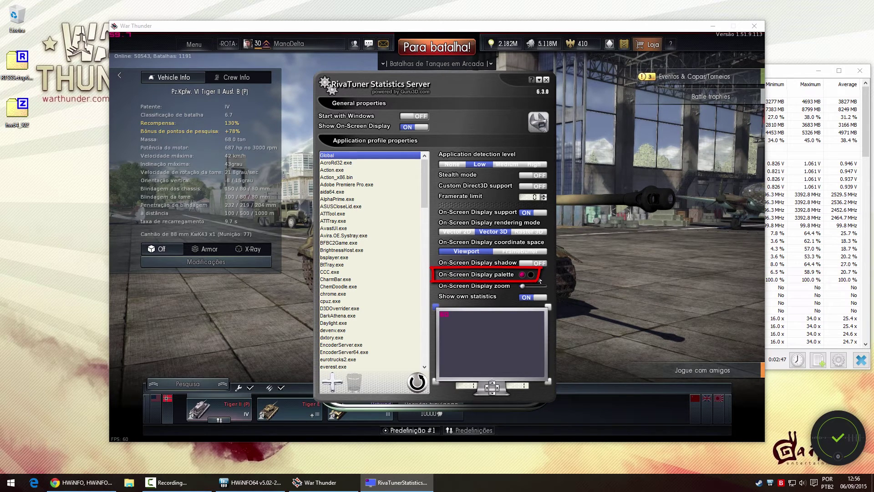
Try blue and red as the On-Screen Display palette's text colour.
click(522, 274)
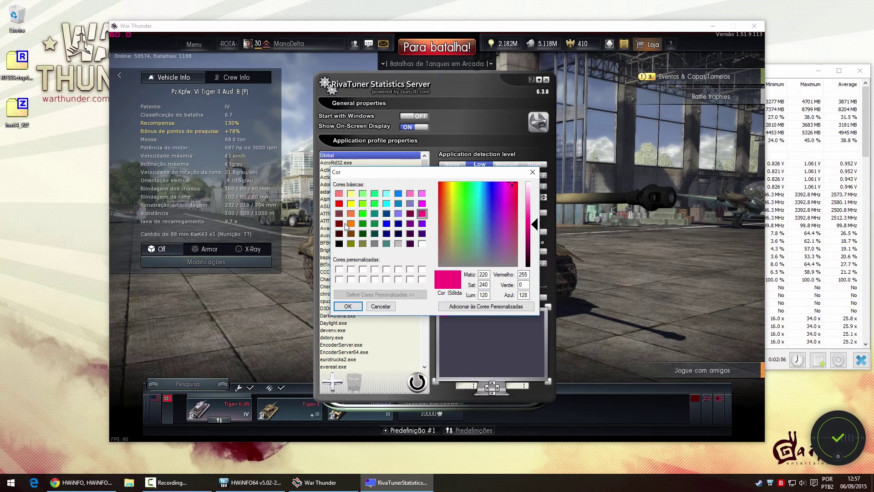
click(386, 224)
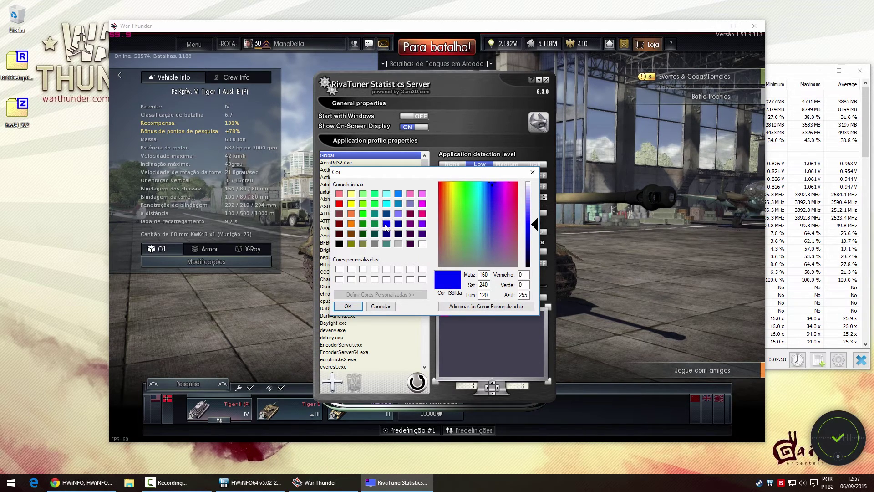
click(355, 307)
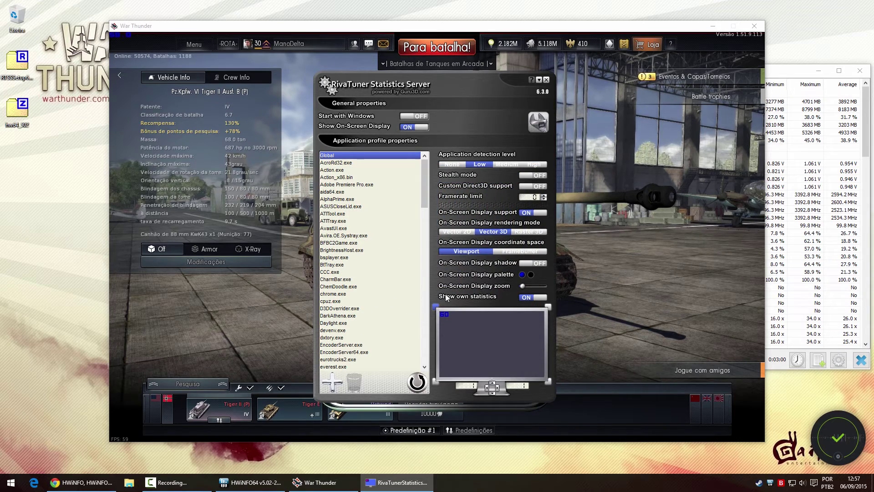
click(522, 275)
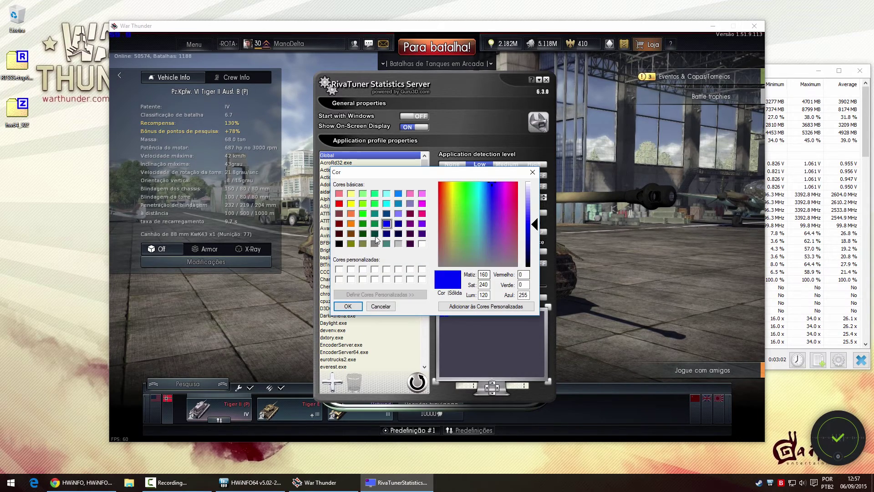
click(339, 204)
click(350, 306)
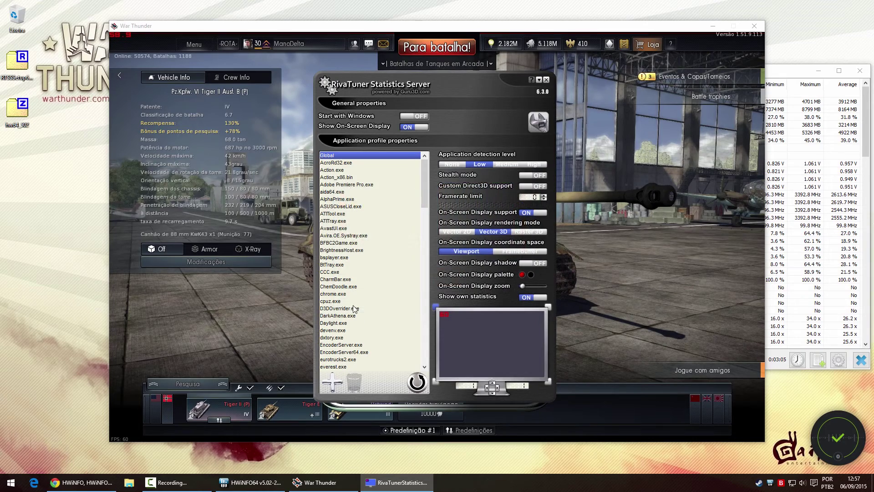
Set the On-Screen Display palette's text colour to bright green (red 0, green 255, blue 0).
click(522, 275)
click(363, 214)
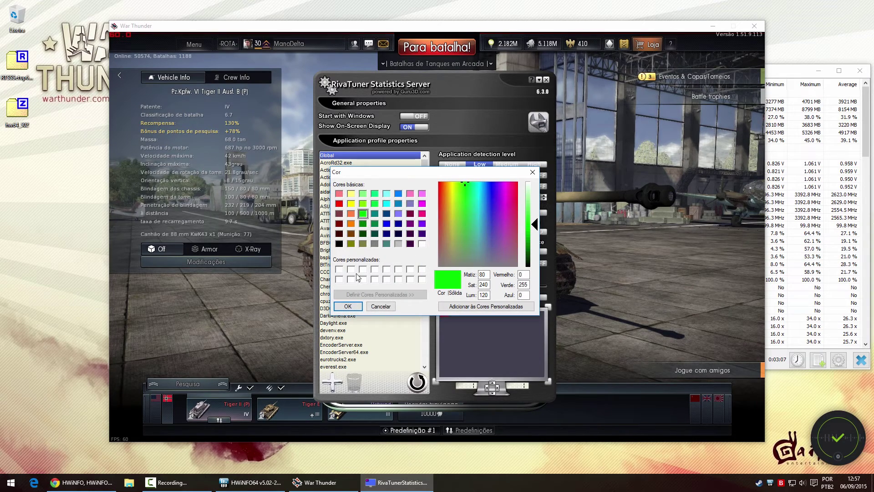
click(348, 306)
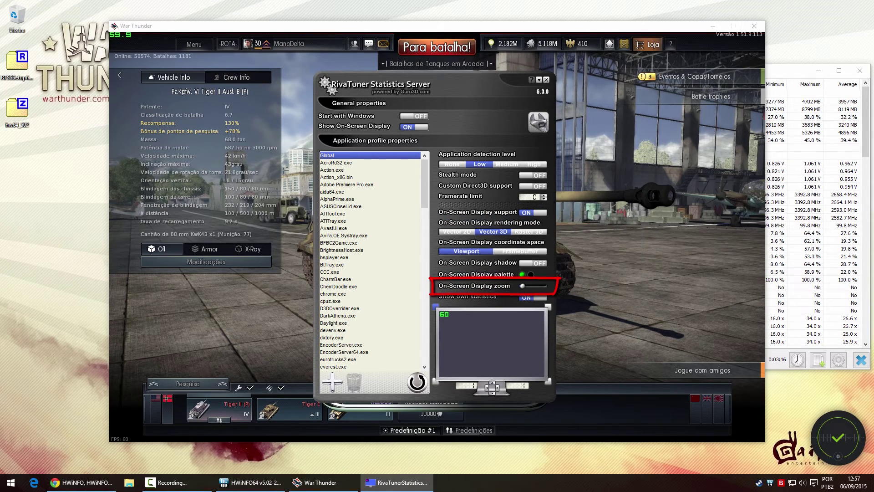
Increase the On-Screen Display zoom slightly and close the RivaTuner Statistics Server window.
drag(522, 286, 526, 285)
click(527, 287)
mouse_move(527, 287)
mouse_down()
mouse_move(518, 289)
mouse_move(538, 287)
mouse_move(526, 289)
mouse_up()
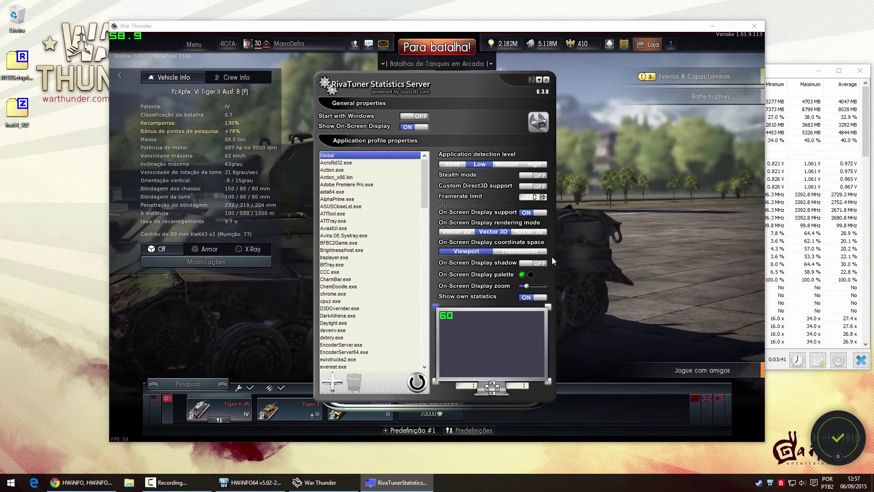
click(546, 80)
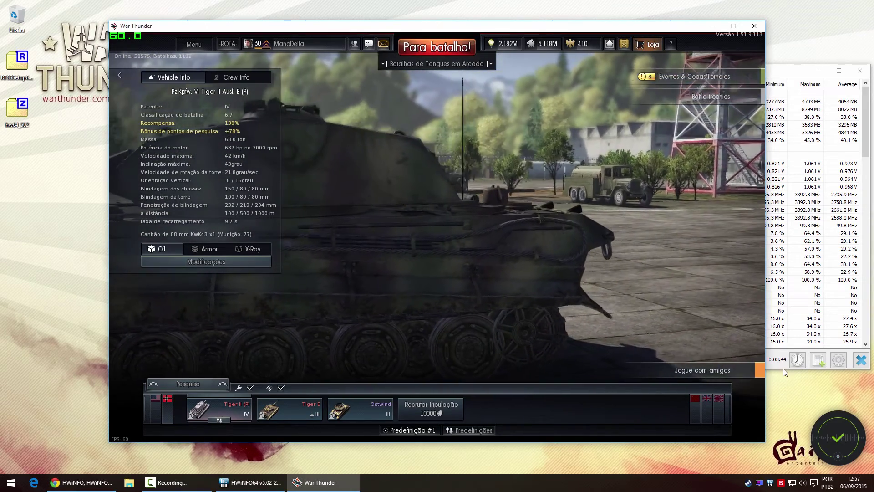
Switch to the HWiNFO64 Sensor Status window and open the OSD (RTSS) options in its sensor settings.
click(782, 367)
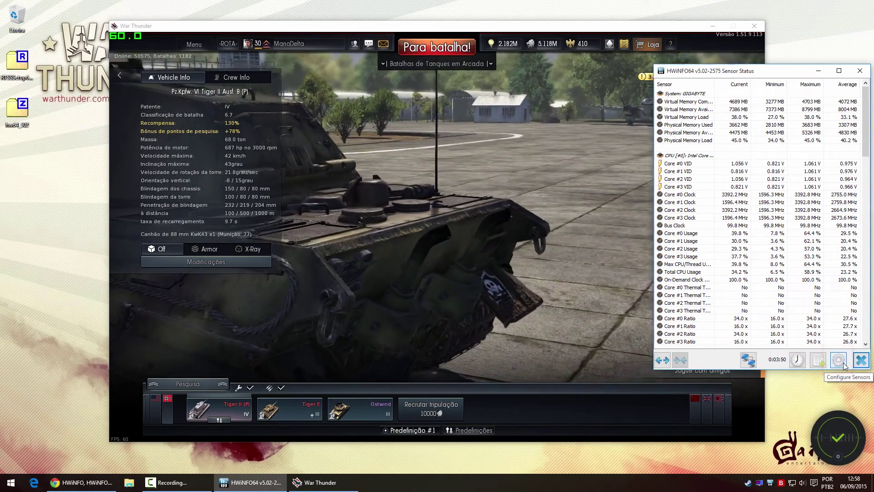
click(843, 363)
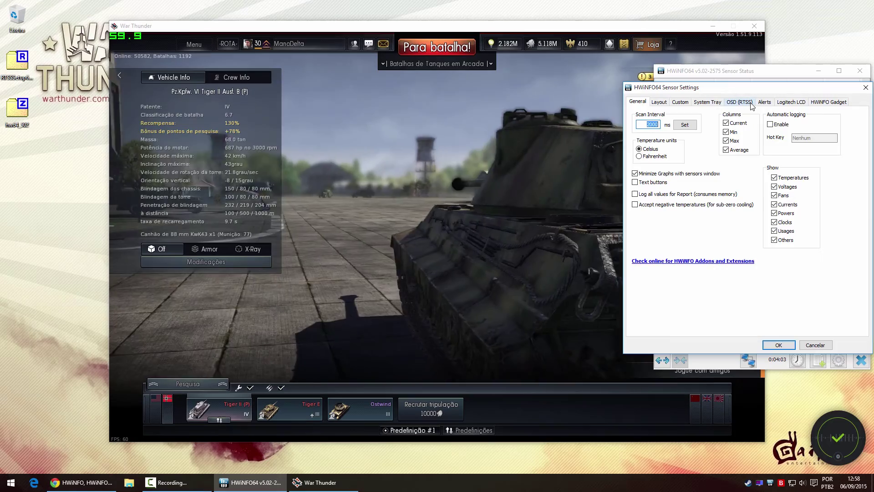
click(749, 104)
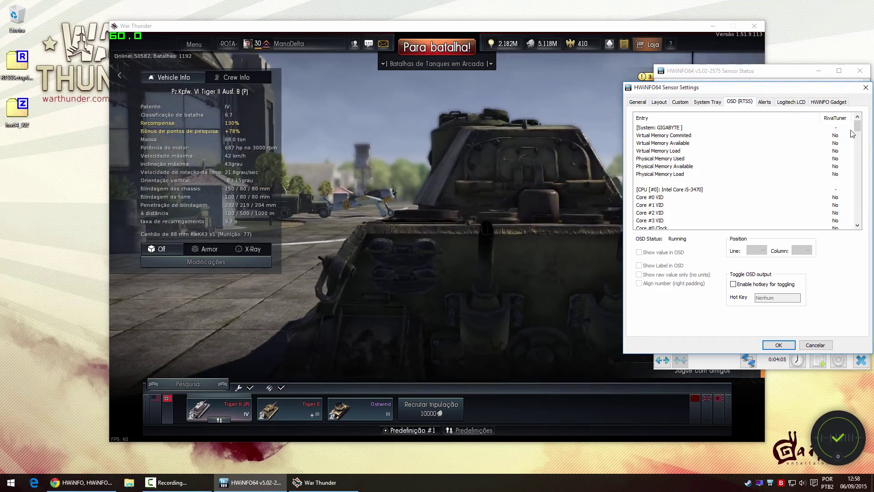
mouse_move(860, 128)
mouse_down()
mouse_move(863, 225)
mouse_move(860, 122)
mouse_up()
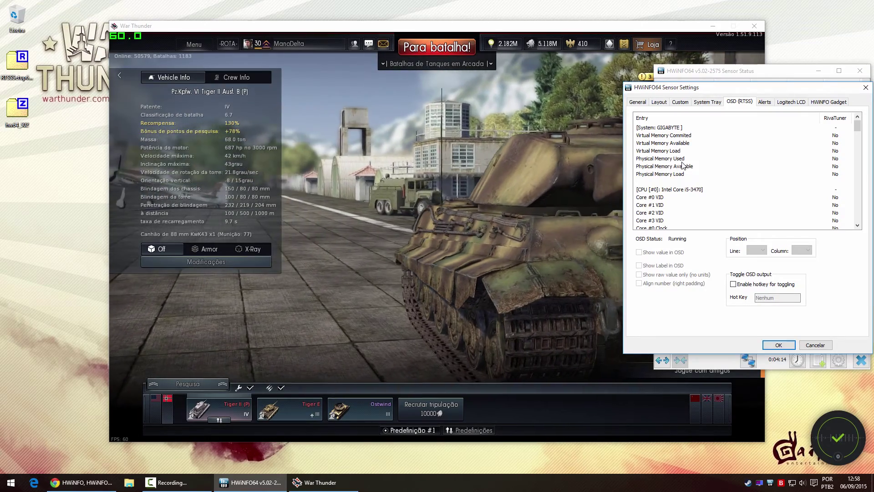
Show the Physical Memory Used value in the OSD, trying it without its label before turning the label back on.
click(688, 159)
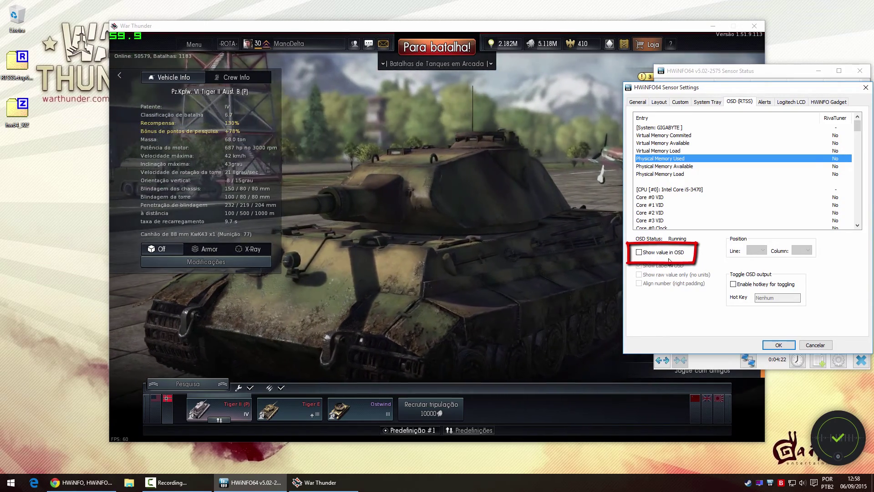
click(664, 253)
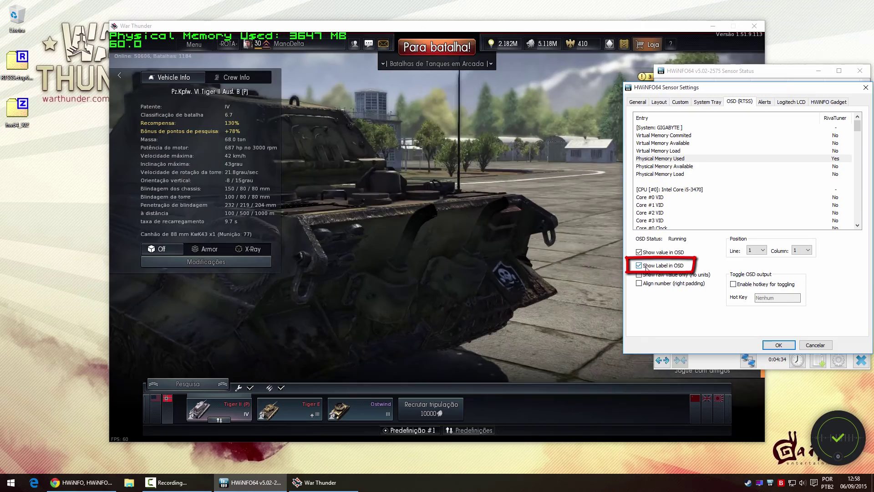
click(639, 265)
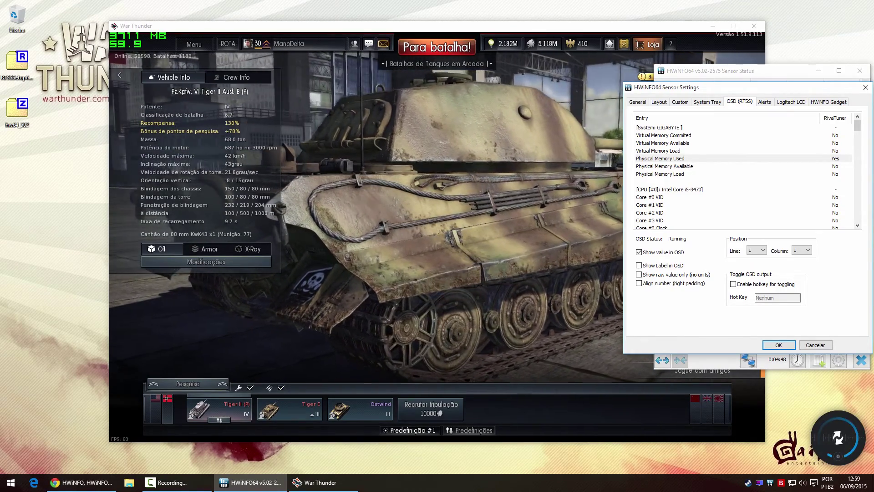
click(675, 266)
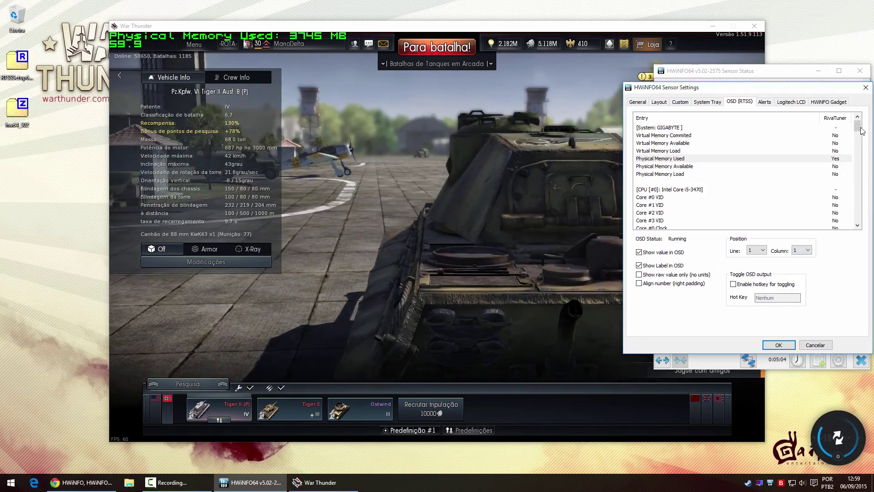
Show the Total CPU Usage value in the OSD.
drag(861, 131, 862, 145)
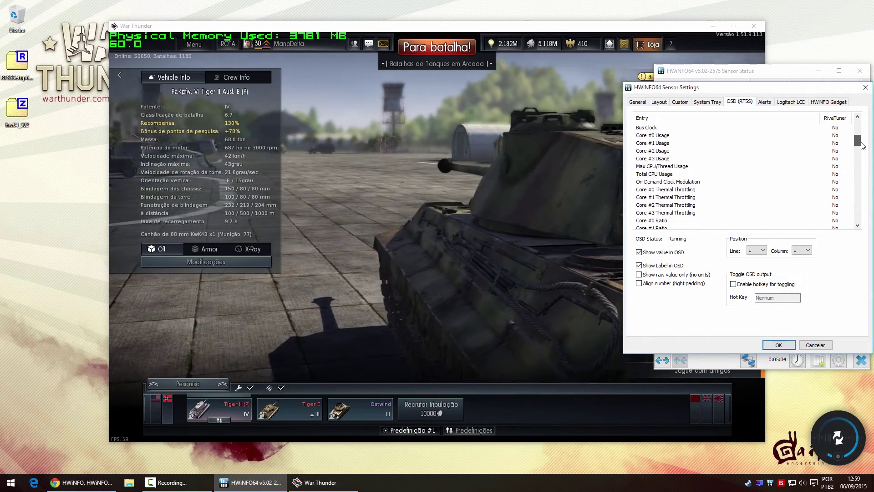
click(672, 175)
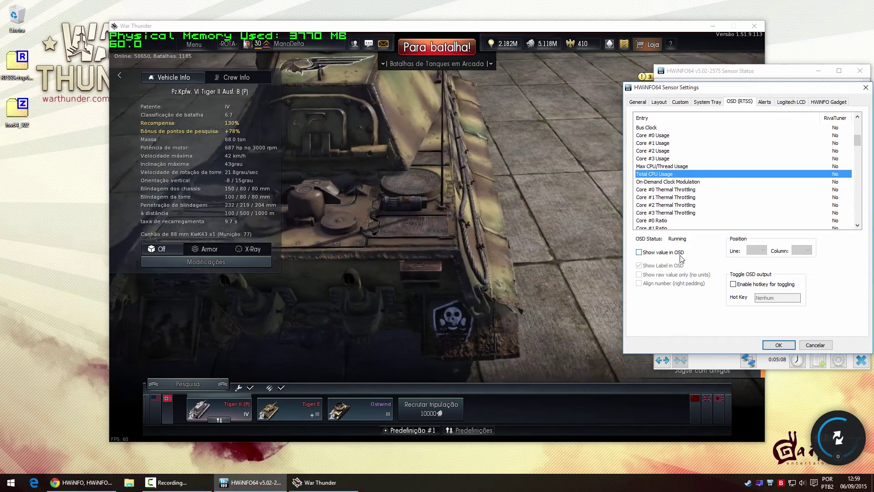
click(678, 254)
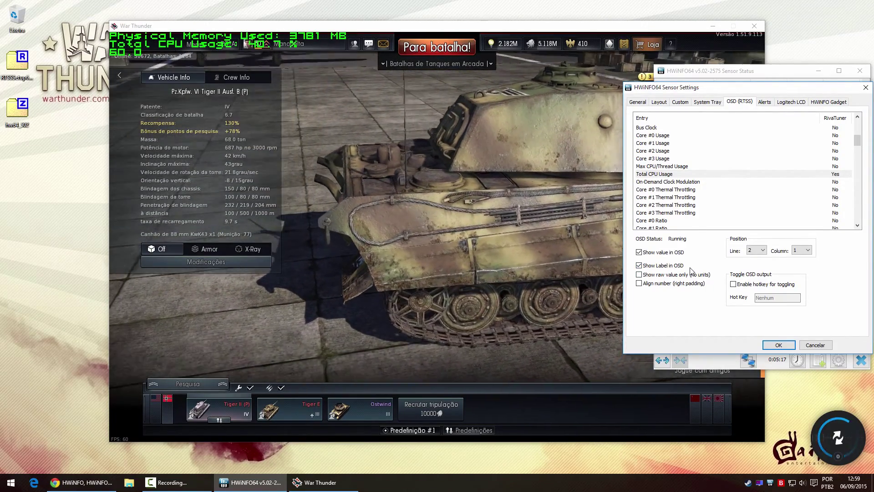
Try Total CPU Usage at line 1, column 2 of the OSD with its label hidden.
click(762, 250)
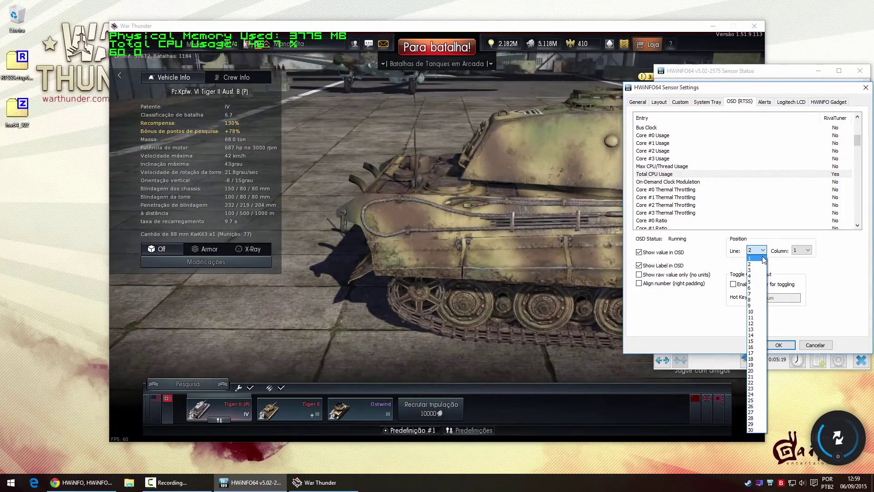
click(765, 259)
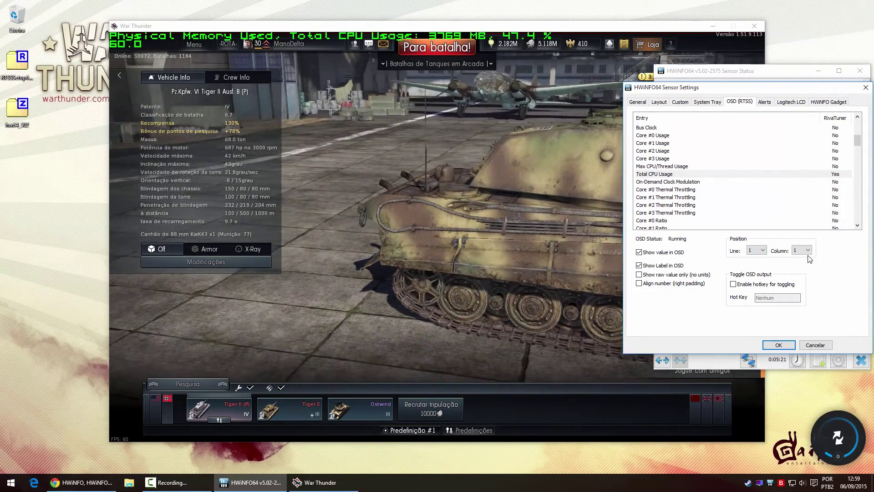
click(807, 251)
click(805, 259)
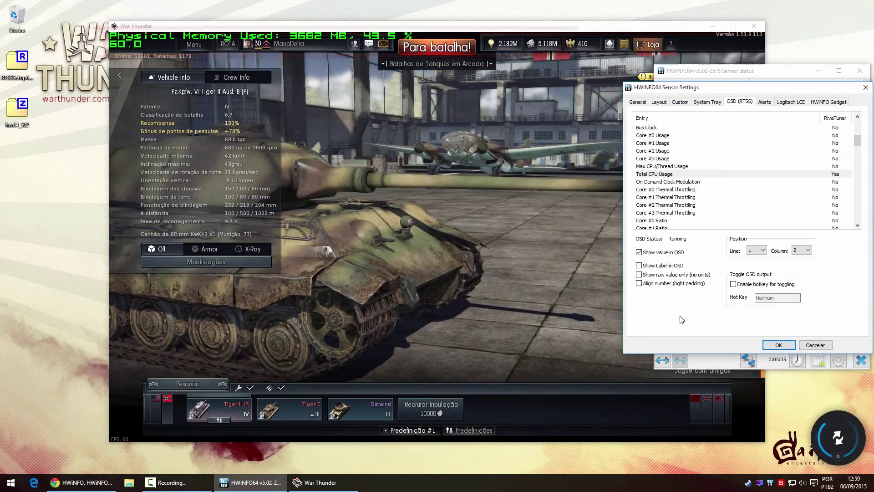
Return Total CPU Usage to line 2, column 1 of the OSD with its label shown.
click(762, 251)
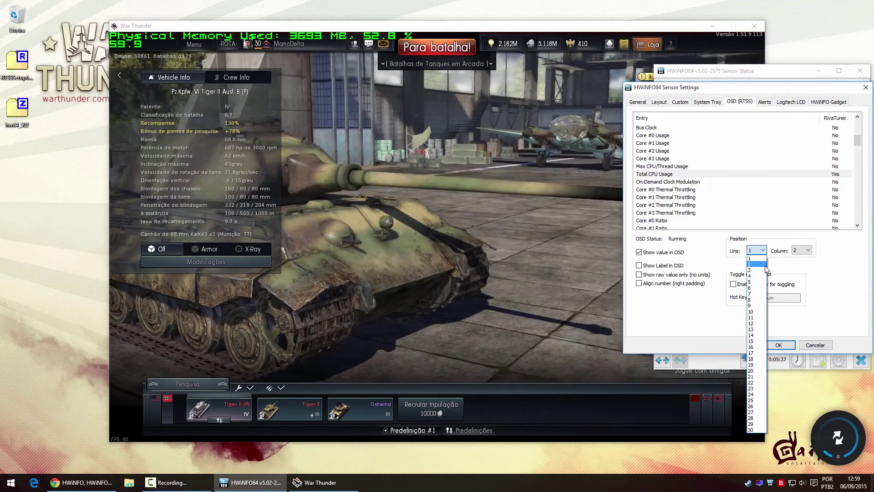
click(761, 264)
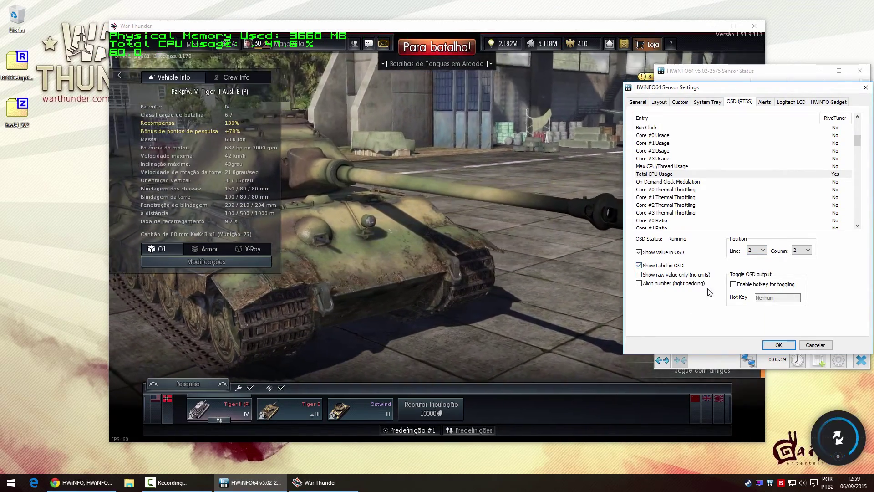
click(808, 250)
click(800, 259)
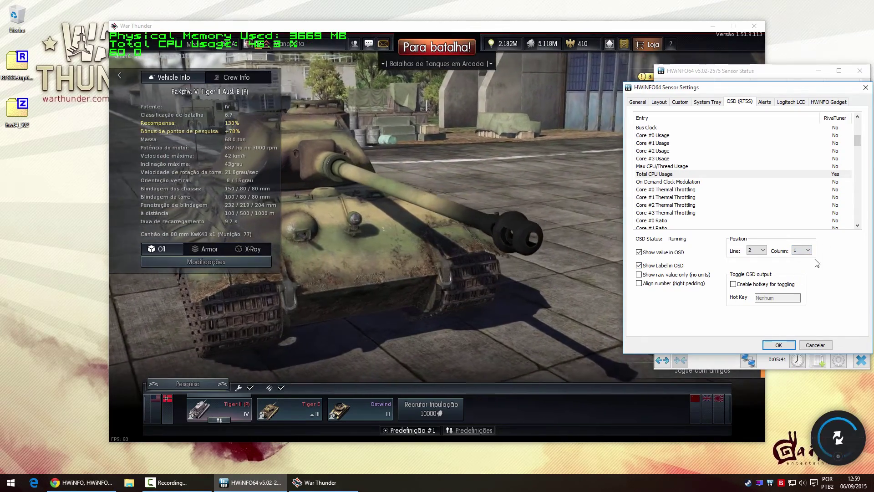
Show the GIGABYTE motherboard sensor's CPU temperature at line 2, column 2 of the OSD with its label hidden.
drag(859, 144, 864, 172)
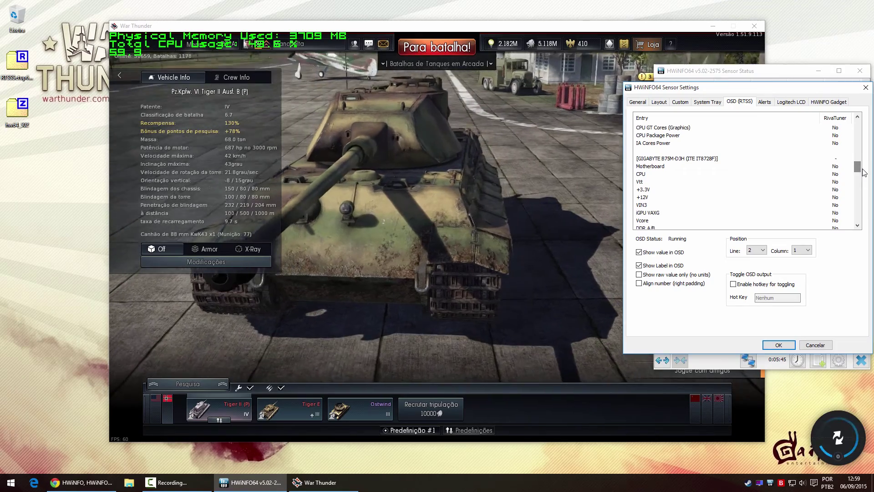
click(655, 175)
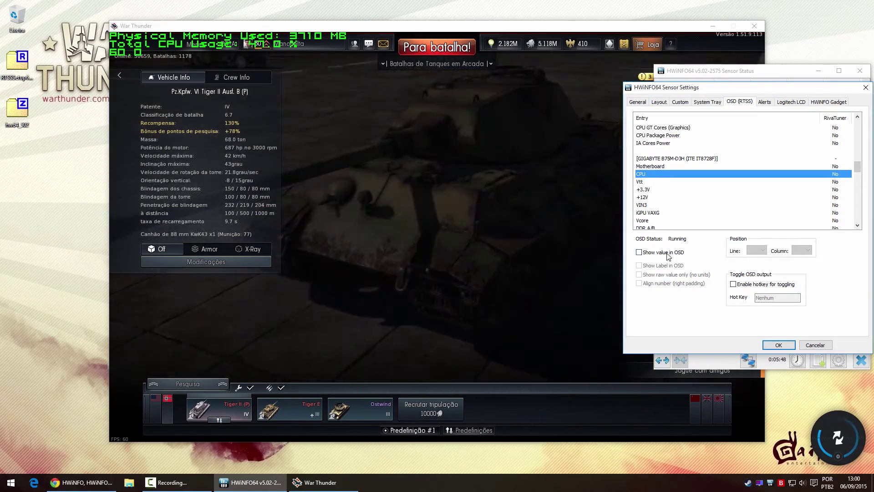
click(665, 253)
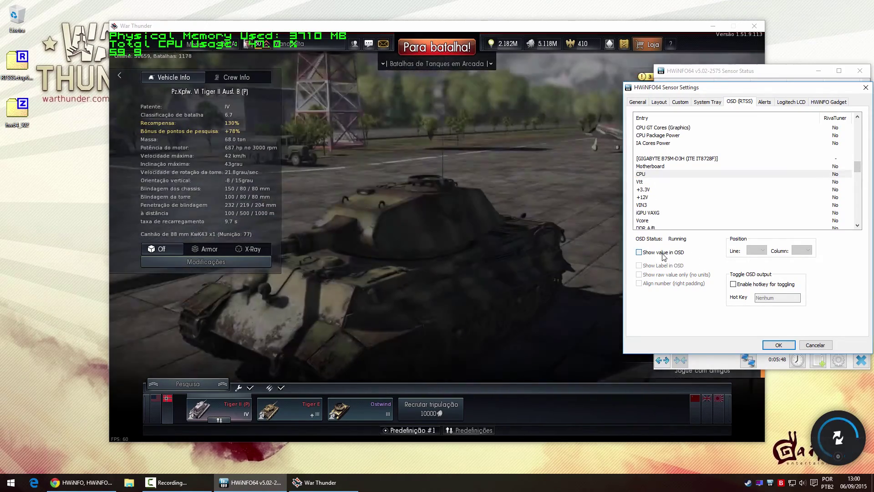
click(762, 251)
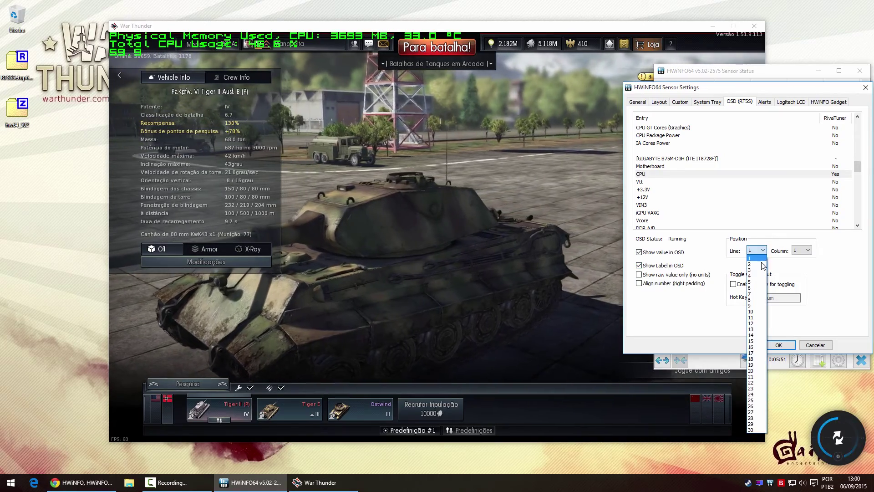
click(759, 266)
click(802, 251)
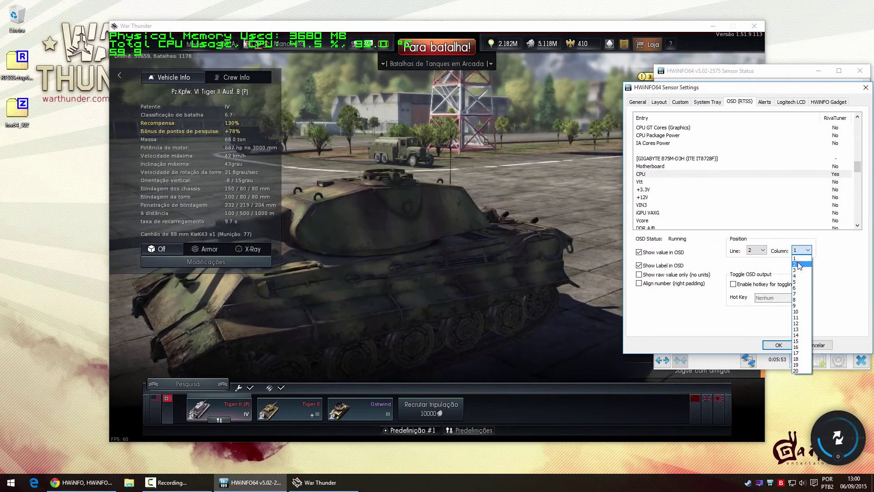
click(799, 264)
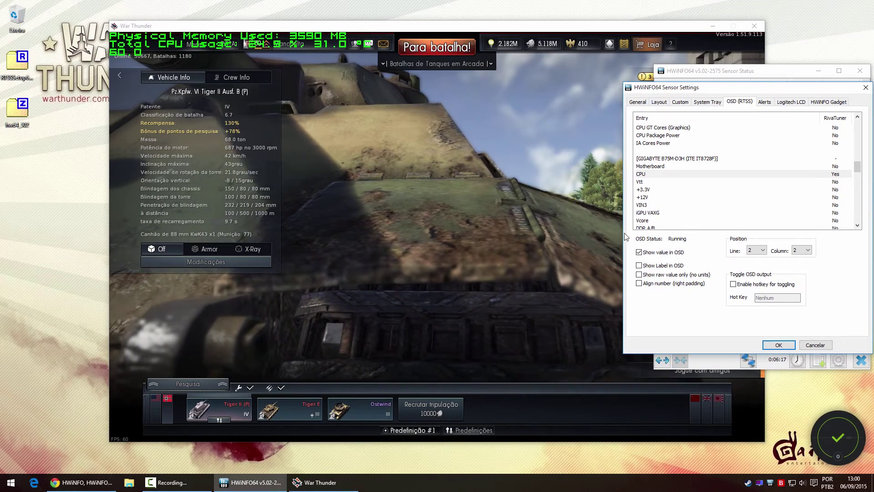
Show the NVIDIA GeForce GTX 570's GPU Temperature at line 3, column 1 of the OSD with its label.
drag(859, 171, 870, 207)
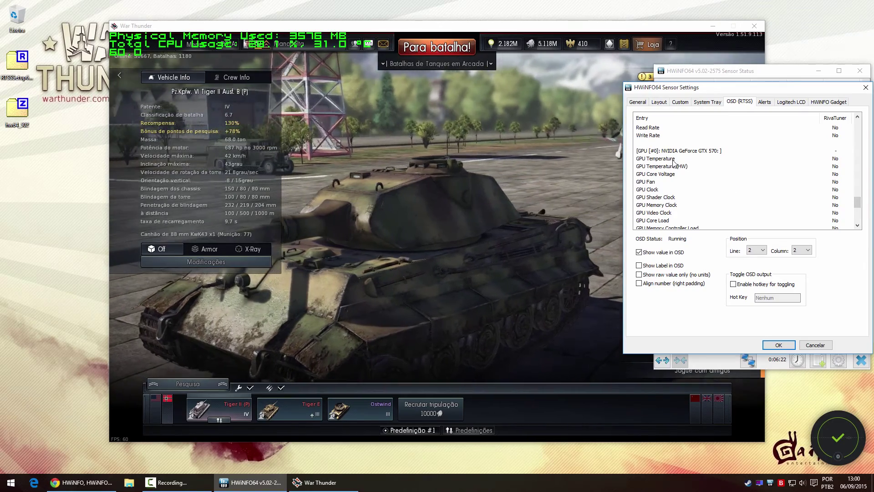
click(738, 159)
click(677, 253)
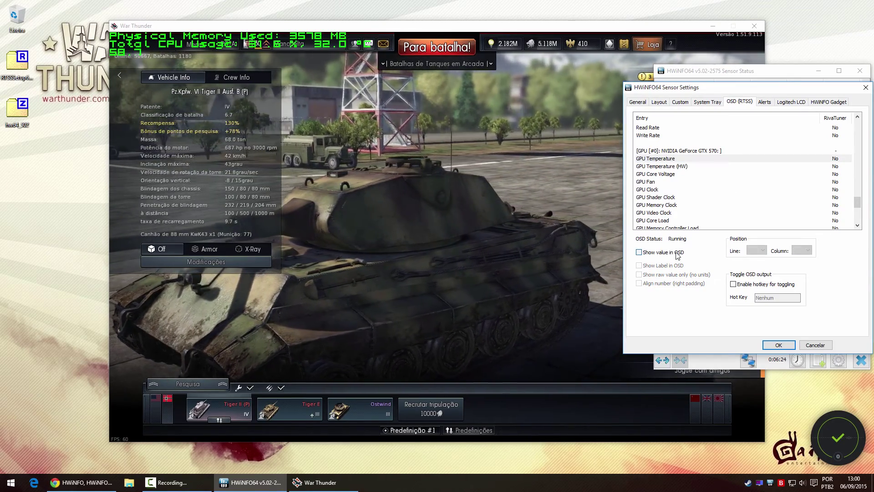
click(762, 250)
click(759, 272)
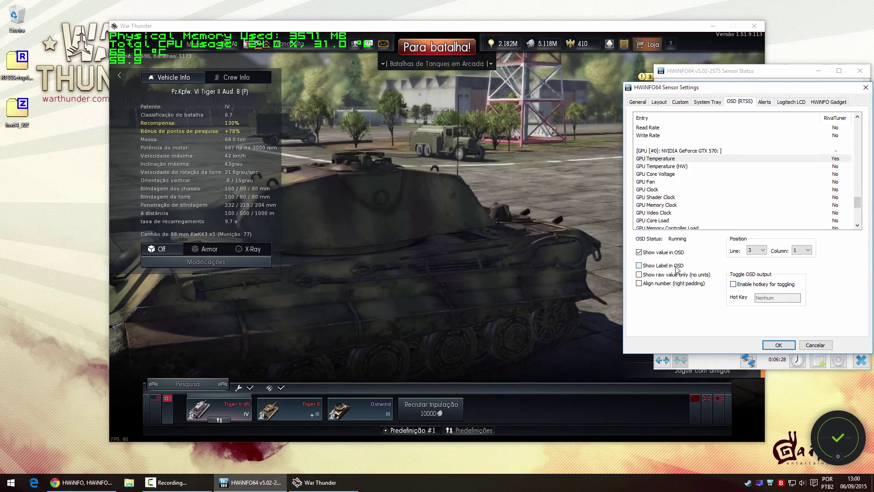
Show the GPU D3D Usage value in the OSD with its label.
drag(855, 213, 863, 213)
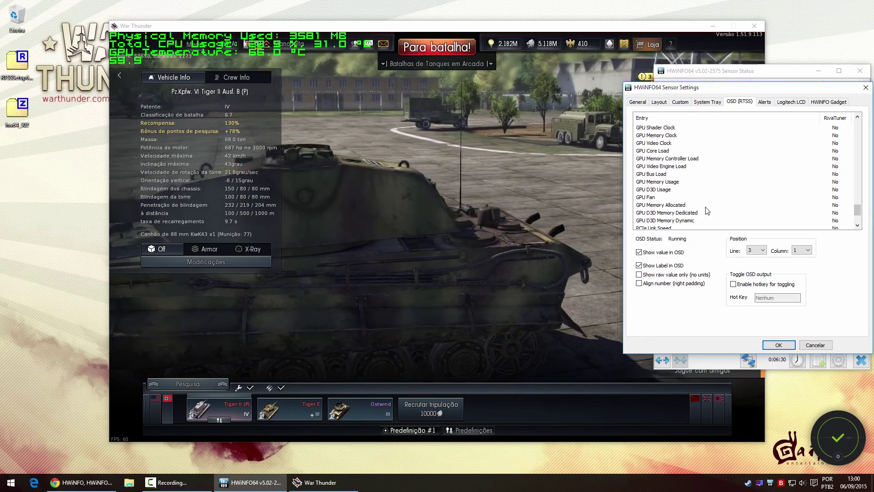
click(670, 190)
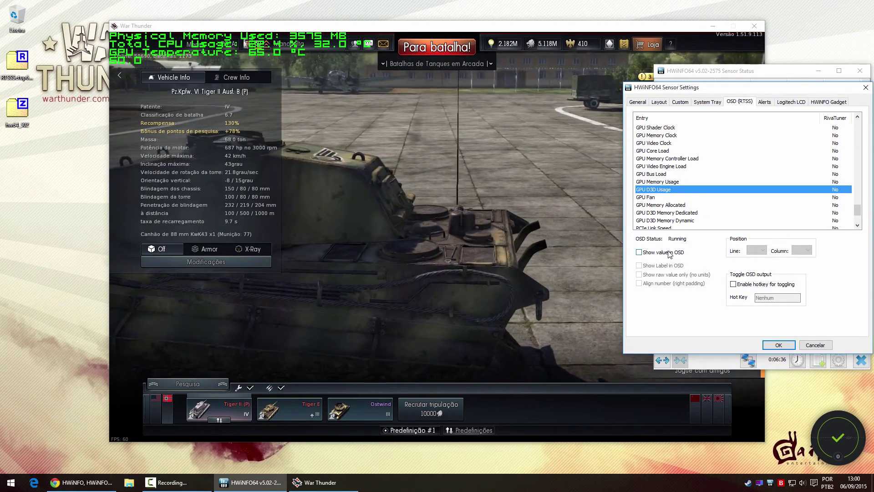
click(670, 253)
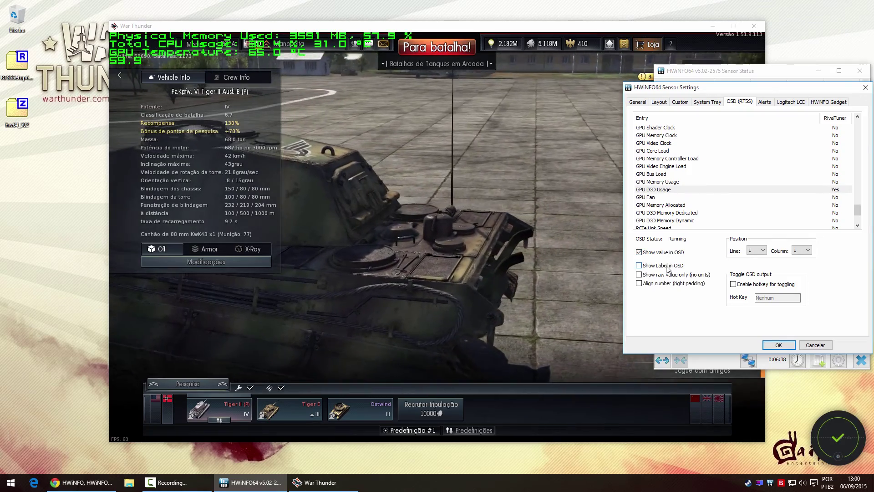
click(639, 265)
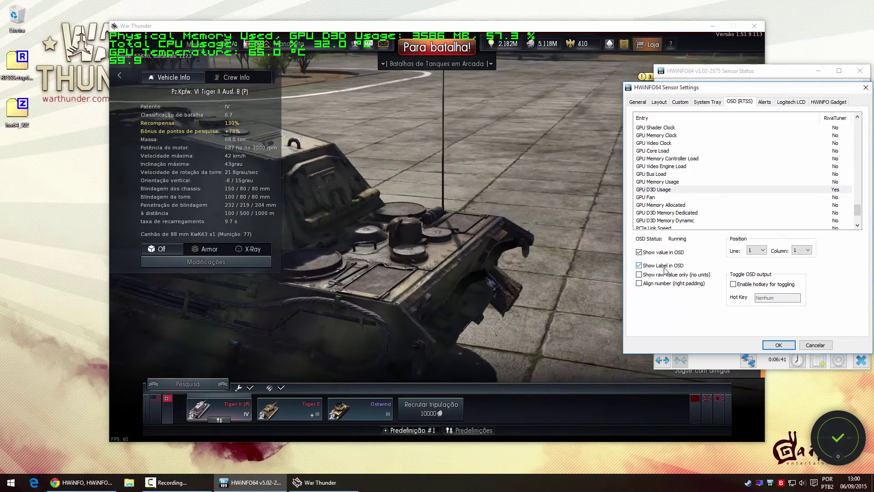
Try GPU D3D Usage at line 3, column 2 of the OSD, beside the GPU temperature.
click(763, 250)
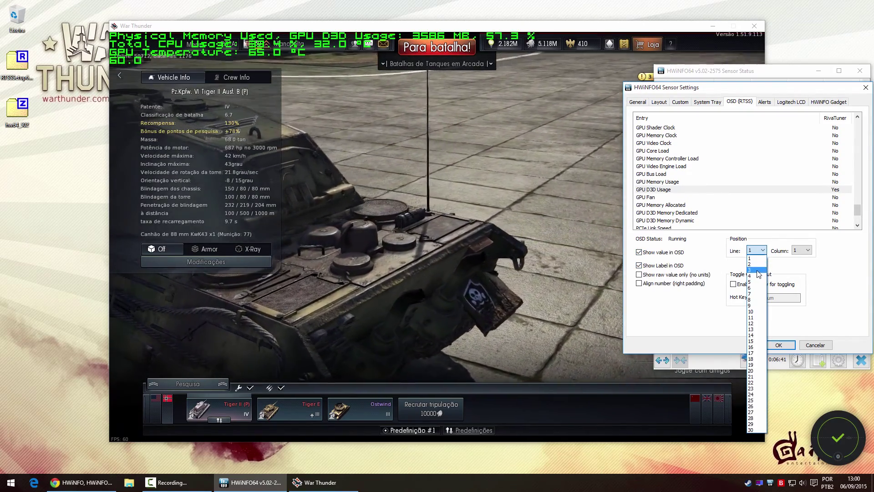
click(758, 270)
click(807, 250)
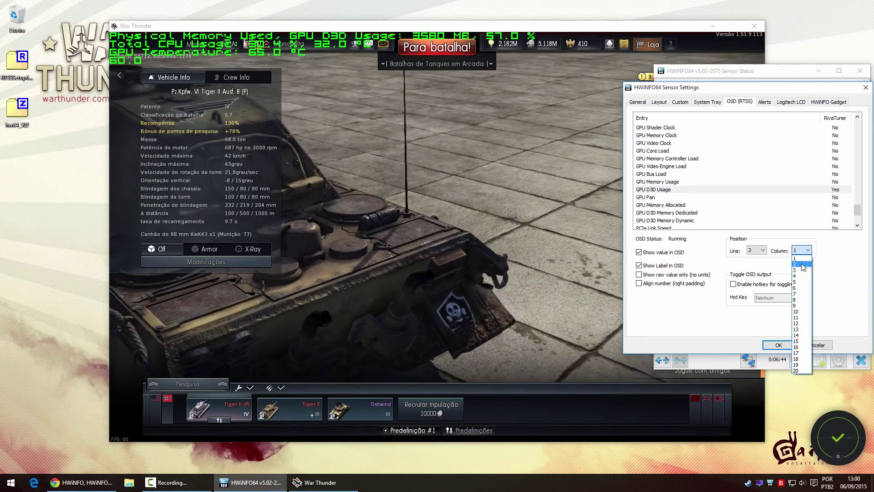
click(802, 265)
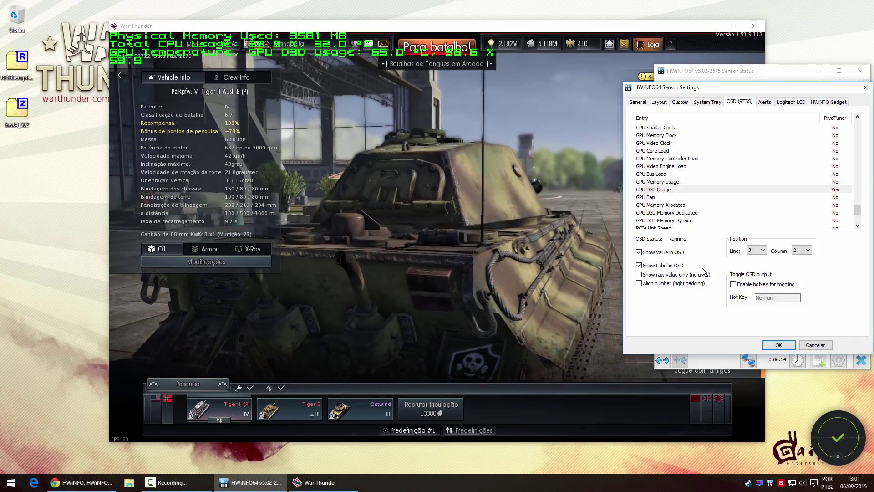
Place GPU D3D Usage at line 4, column 1 of the OSD and accept the sensor settings.
click(757, 251)
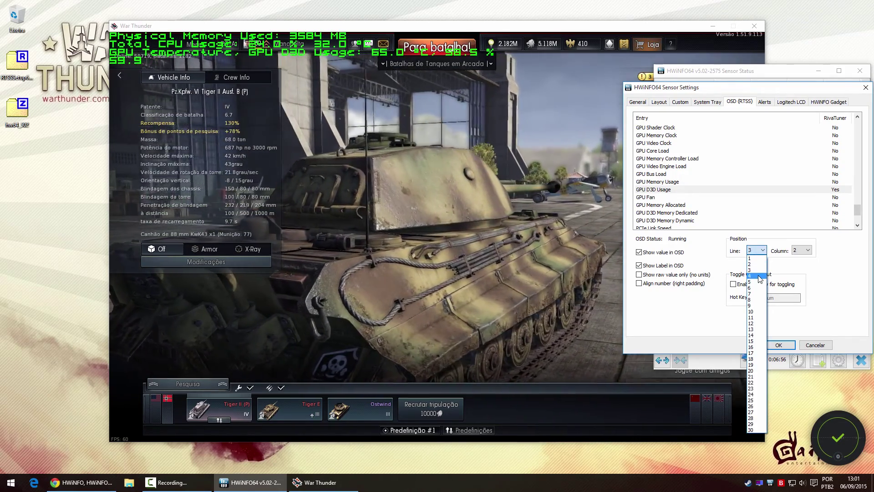
click(759, 277)
click(802, 250)
click(795, 258)
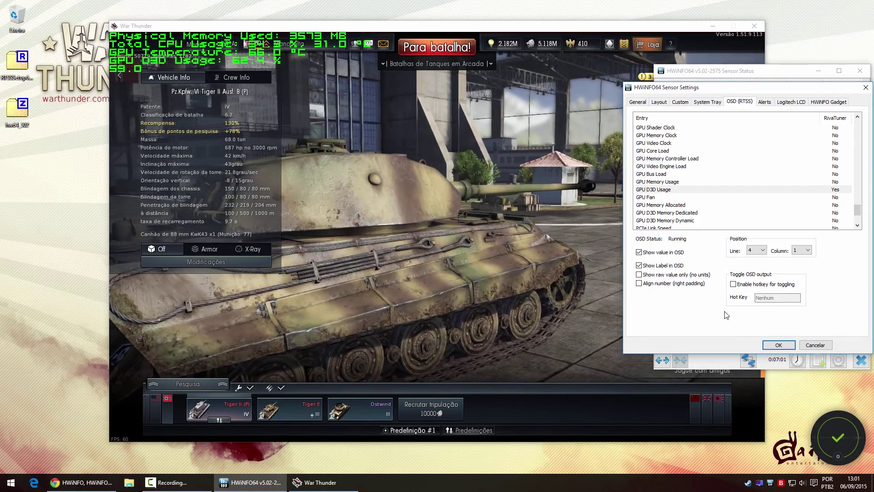
click(778, 344)
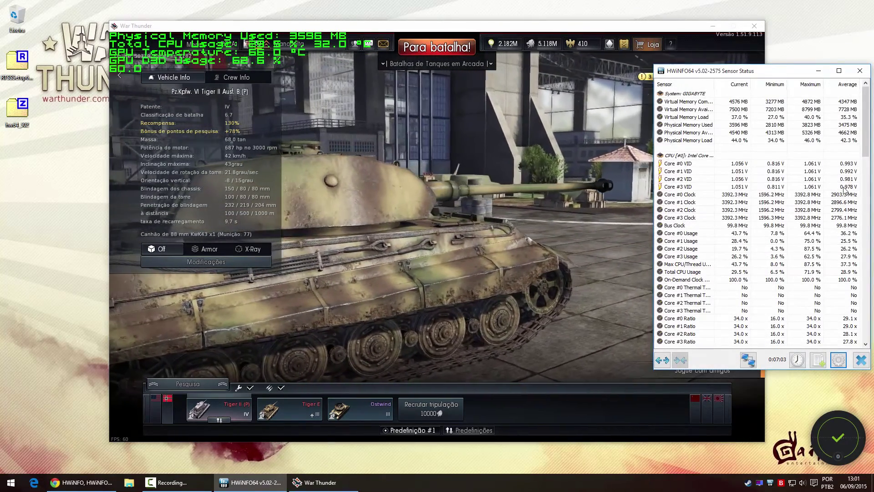
Switch to RivaTuner Statistics Server and set the On-Screen Display rendering mode to Raster 3D.
click(587, 218)
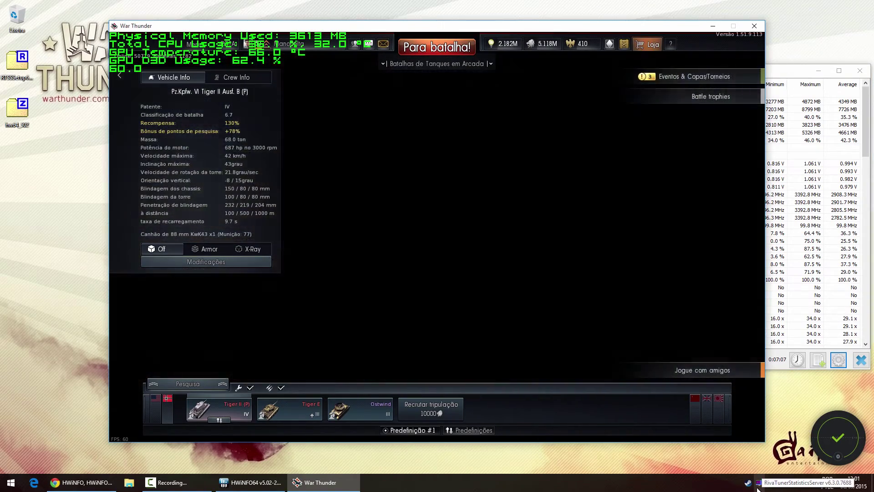
click(757, 483)
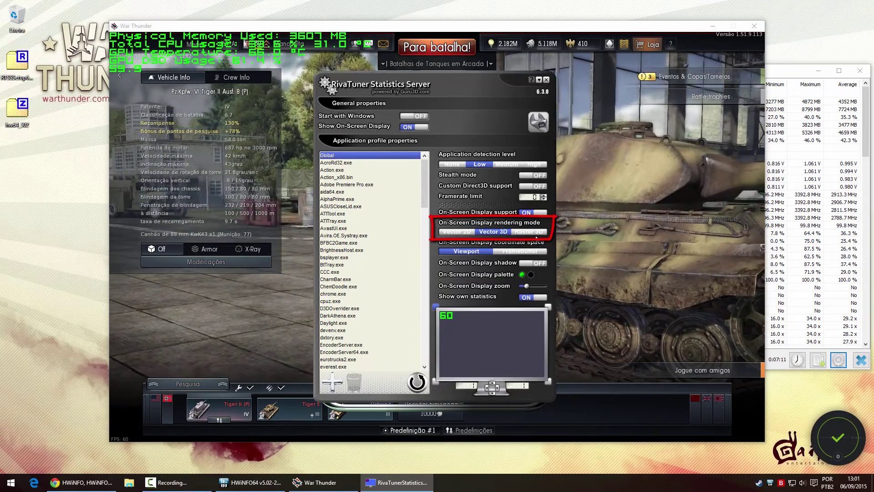
click(538, 233)
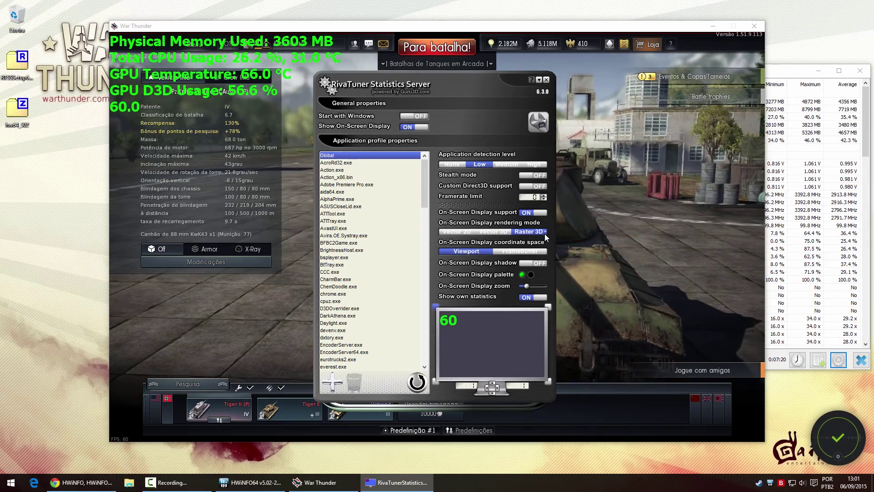
Try Times New Roman in the Negrito style as the Raster 3D font of the On-Screen Display.
click(545, 232)
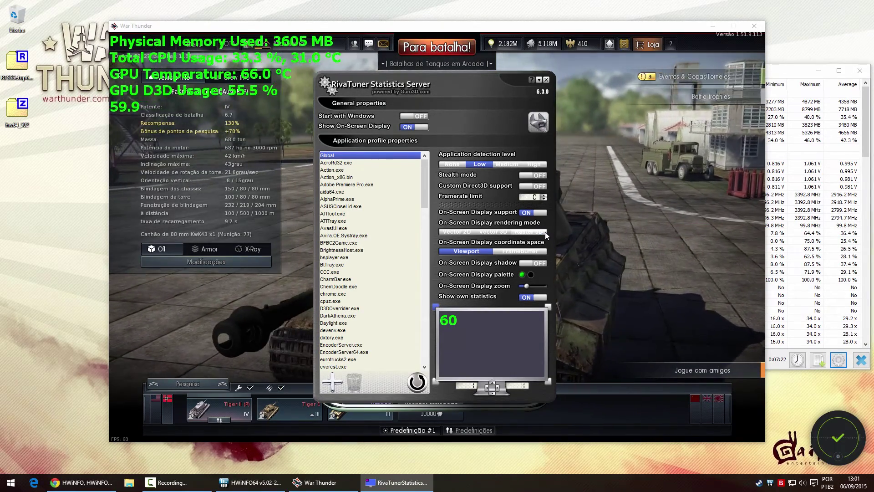
click(545, 231)
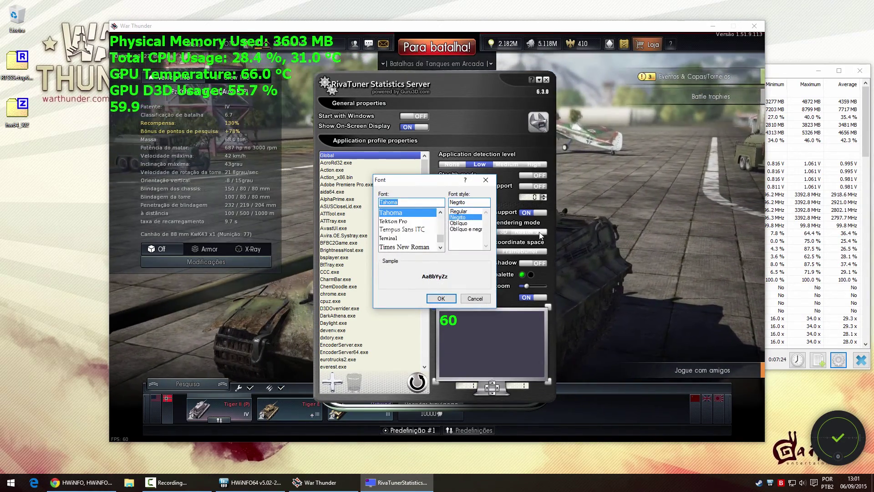
click(404, 247)
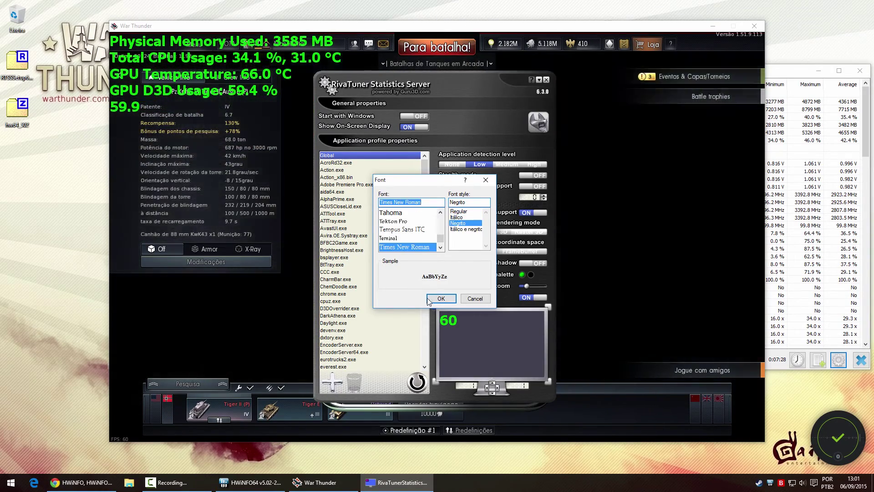
click(429, 299)
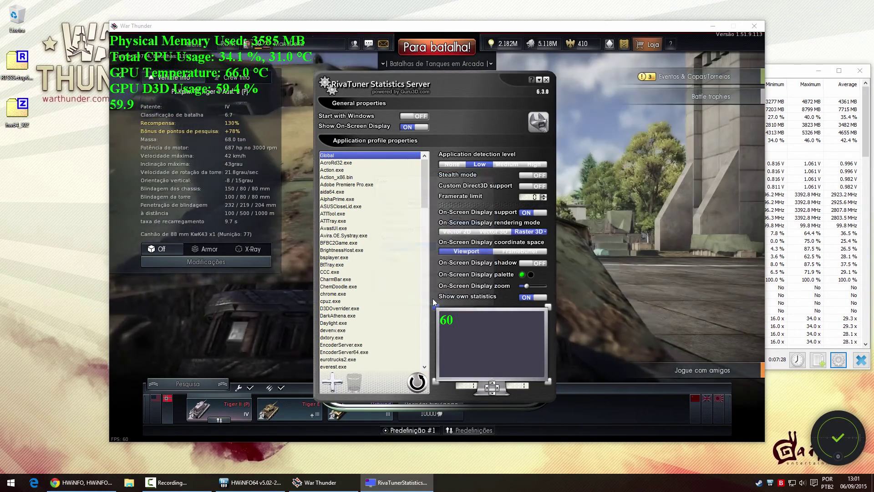
Try Lucida Fax as the Raster 3D font of the On-Screen Display.
click(545, 232)
drag(441, 246, 442, 235)
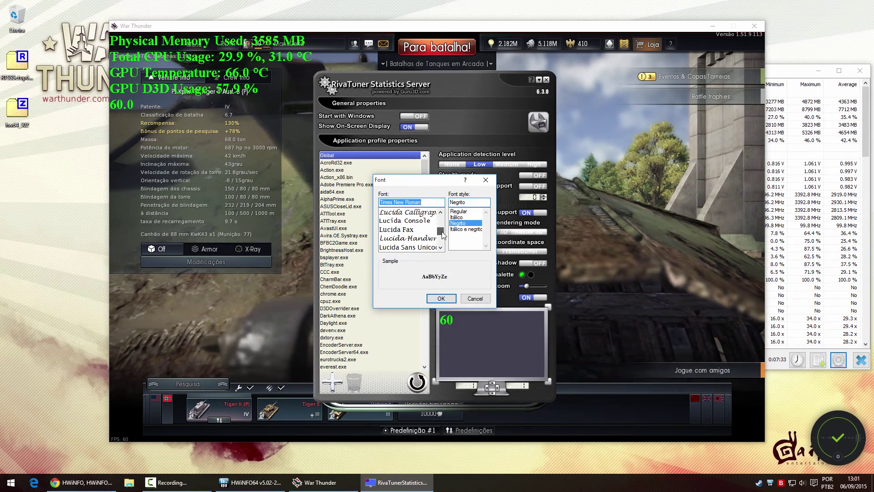
click(404, 223)
click(441, 298)
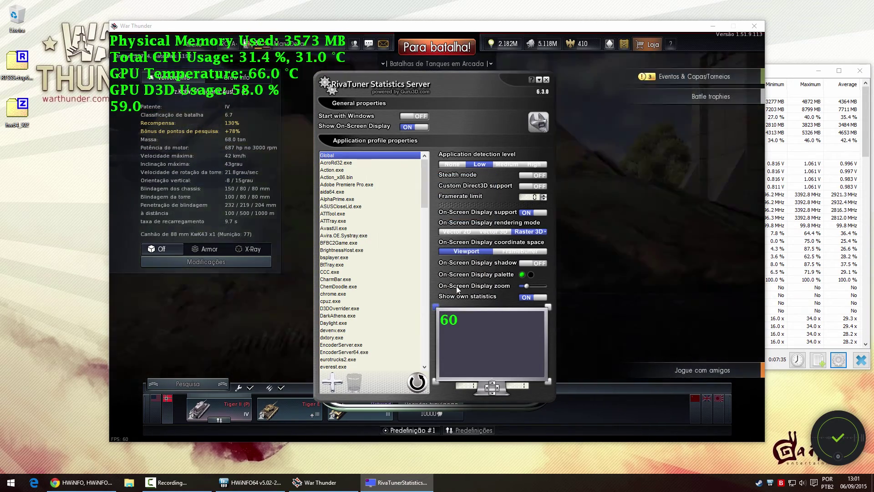
Return the On-Screen Display's Raster 3D font to Tahoma and dismiss the RivaTuner Statistics Server window.
click(545, 232)
drag(441, 226, 442, 241)
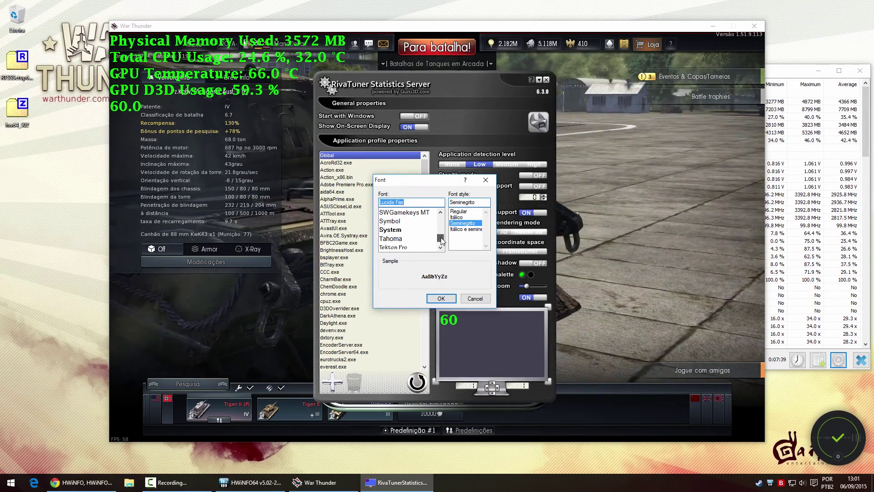
click(405, 238)
click(440, 298)
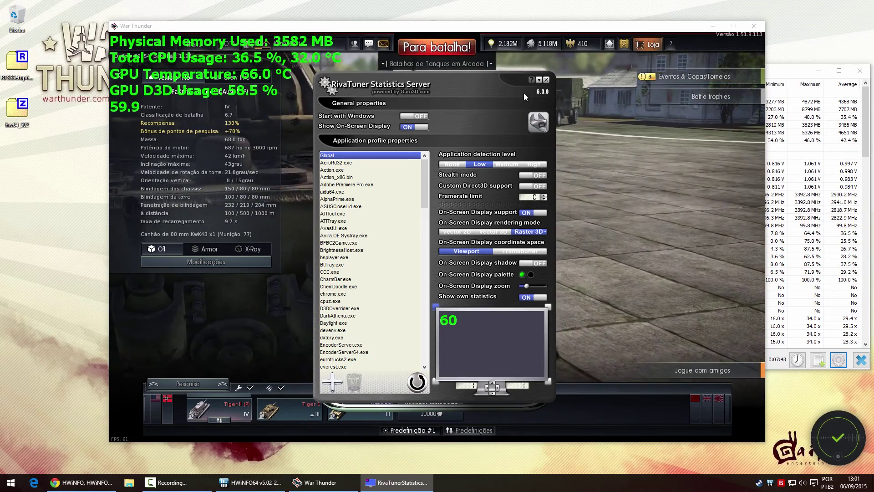
click(538, 81)
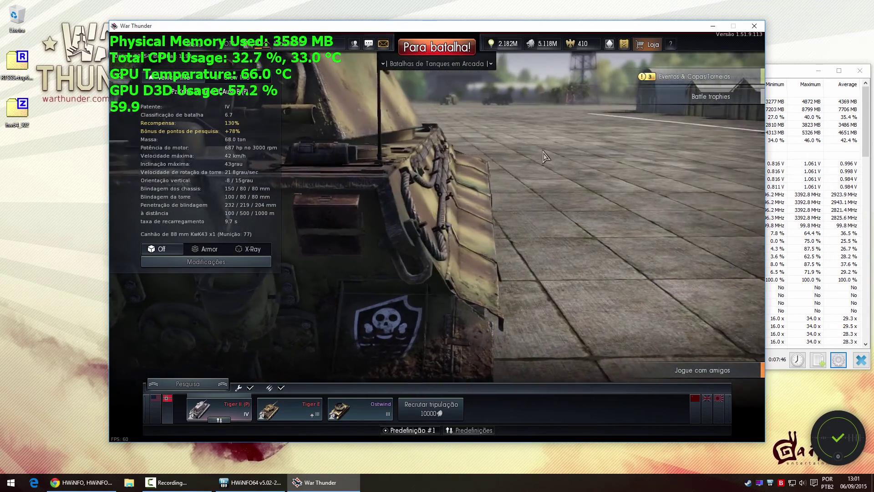